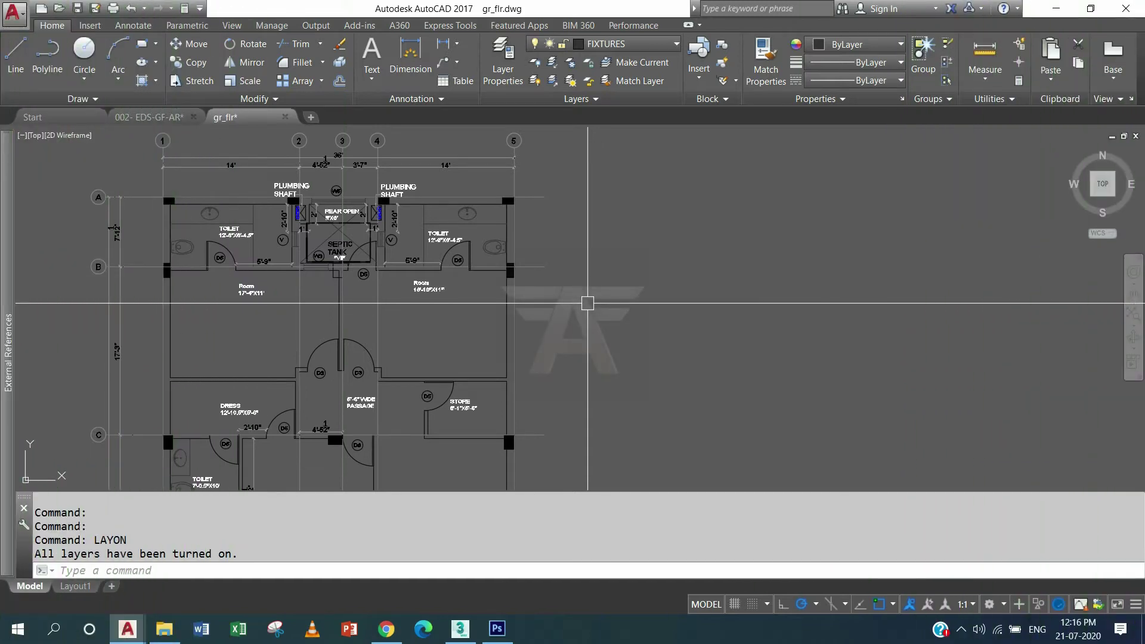
Zoom out and pan until the whole ground floor plan is in view.
scroll(587, 304, down, 4)
mouse_move(601, 401)
middle_down()
mouse_move(557, 289)
mouse_move(549, 322)
mouse_move(530, 320)
middle_up()
scroll(558, 328, down, 1)
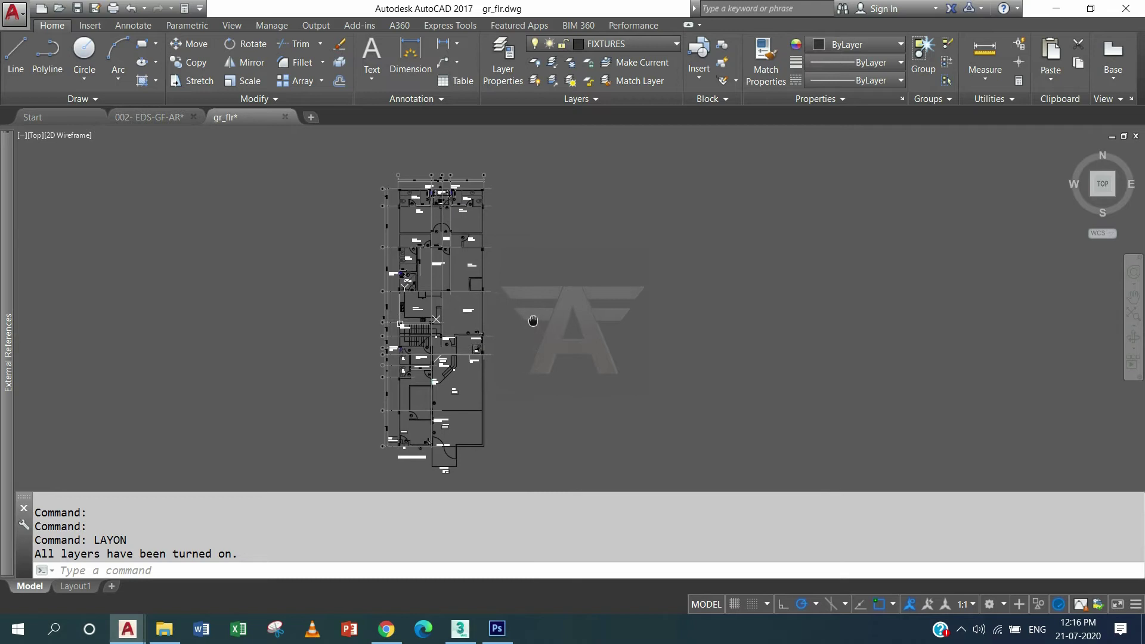
Window-select the whole plan and move it from its bottom-right corner to a spot further right.
click(341, 150)
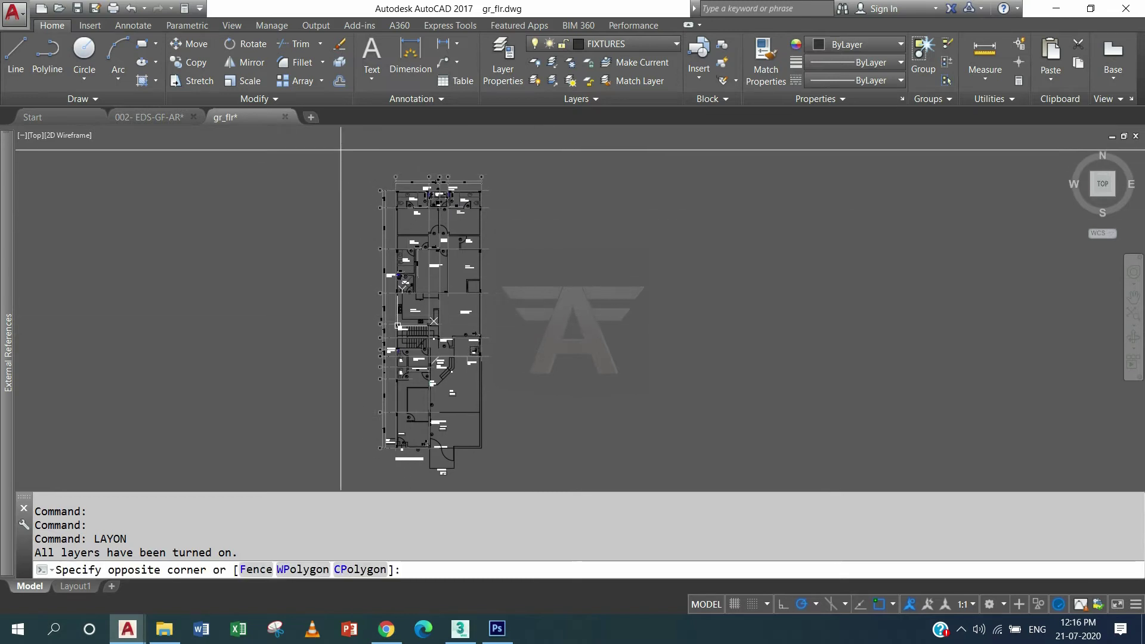
click(513, 485)
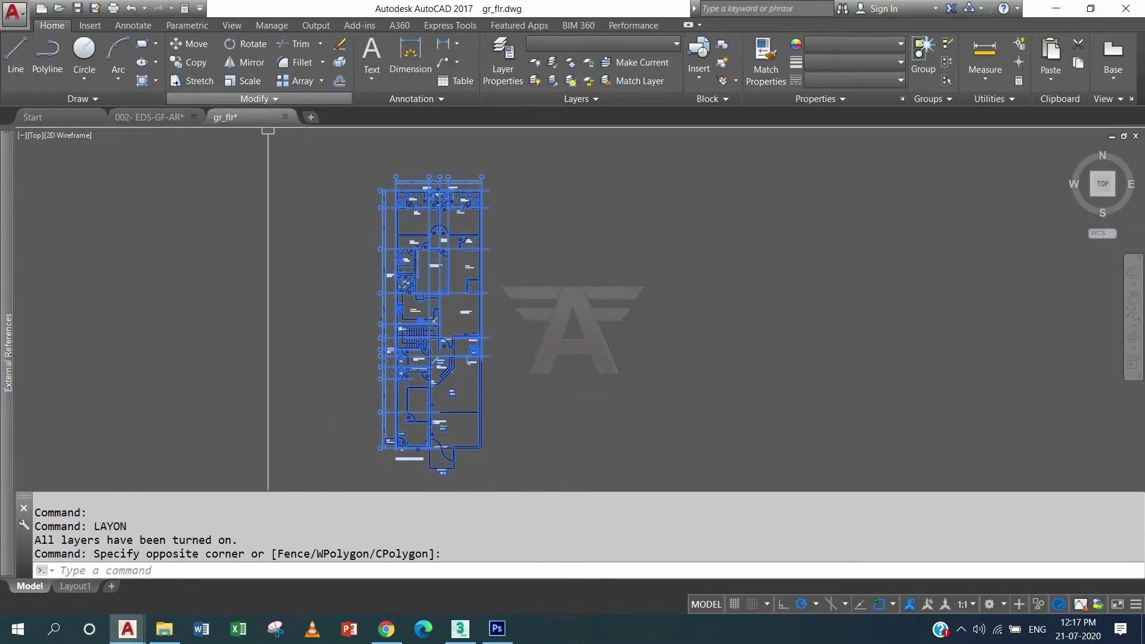
click(188, 43)
scroll(334, 406, up, 2)
scroll(350, 417, up, 3)
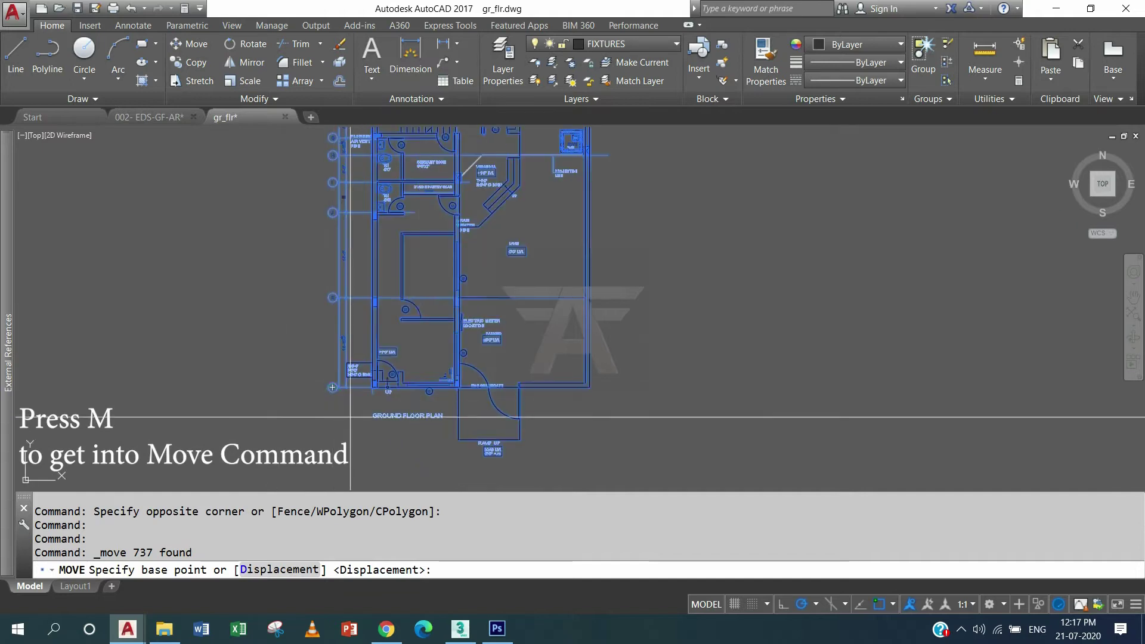
click(589, 387)
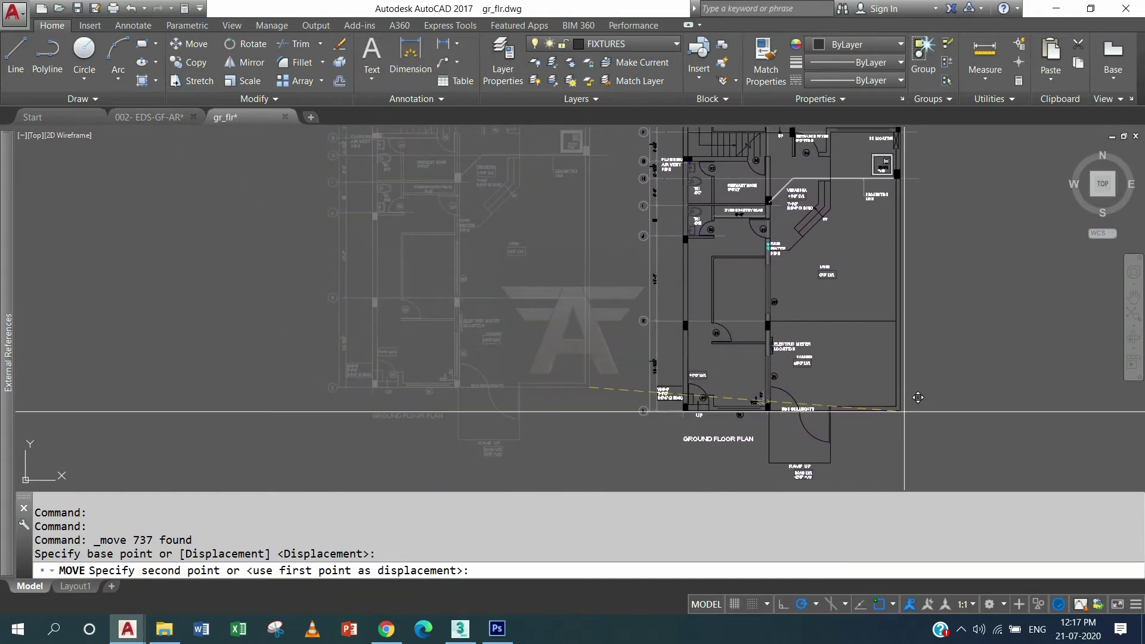
mouse_move(798, 397)
middle_down()
mouse_move(698, 394)
mouse_move(729, 422)
mouse_move(630, 441)
middle_up()
scroll(716, 411, down, 4)
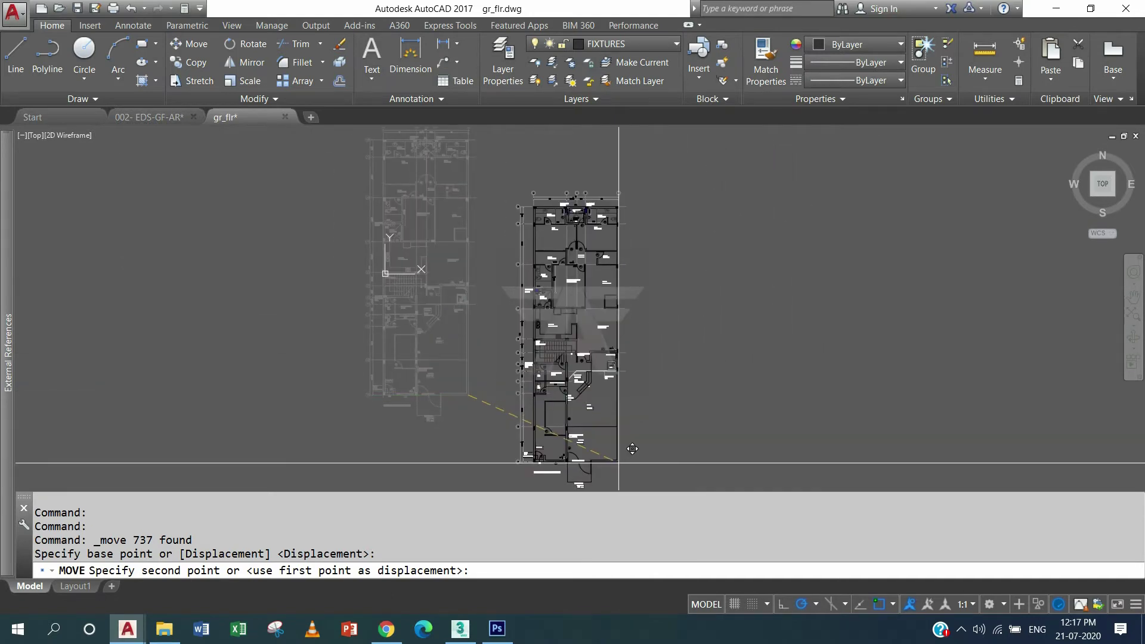
click(620, 441)
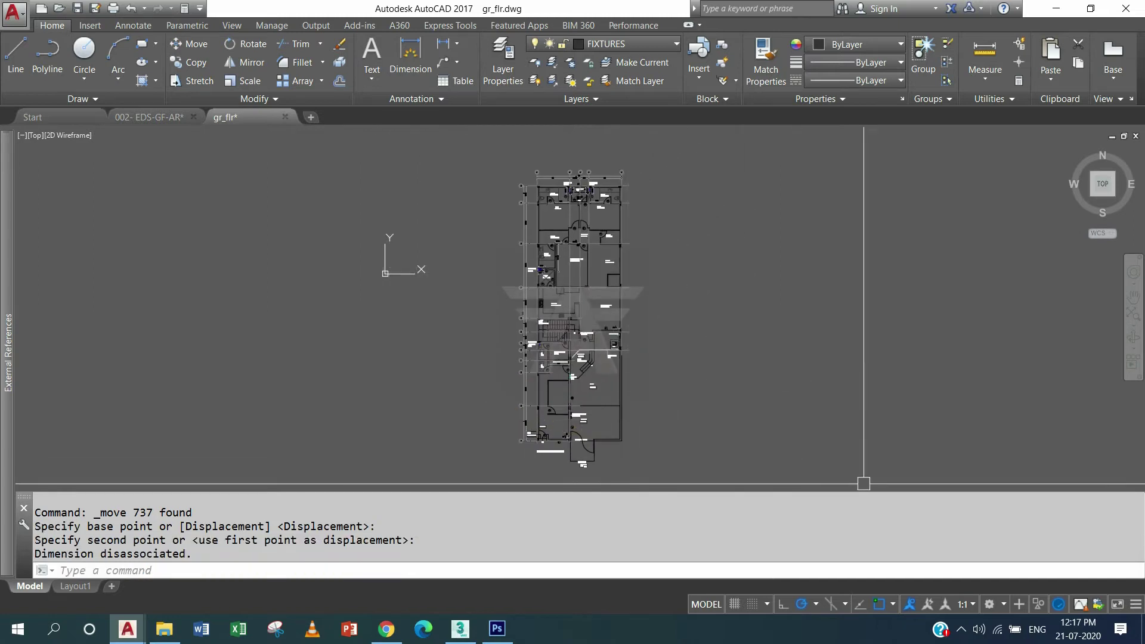
Turn Ortho on with F8 and window-select the entire floor plan.
key(F8)
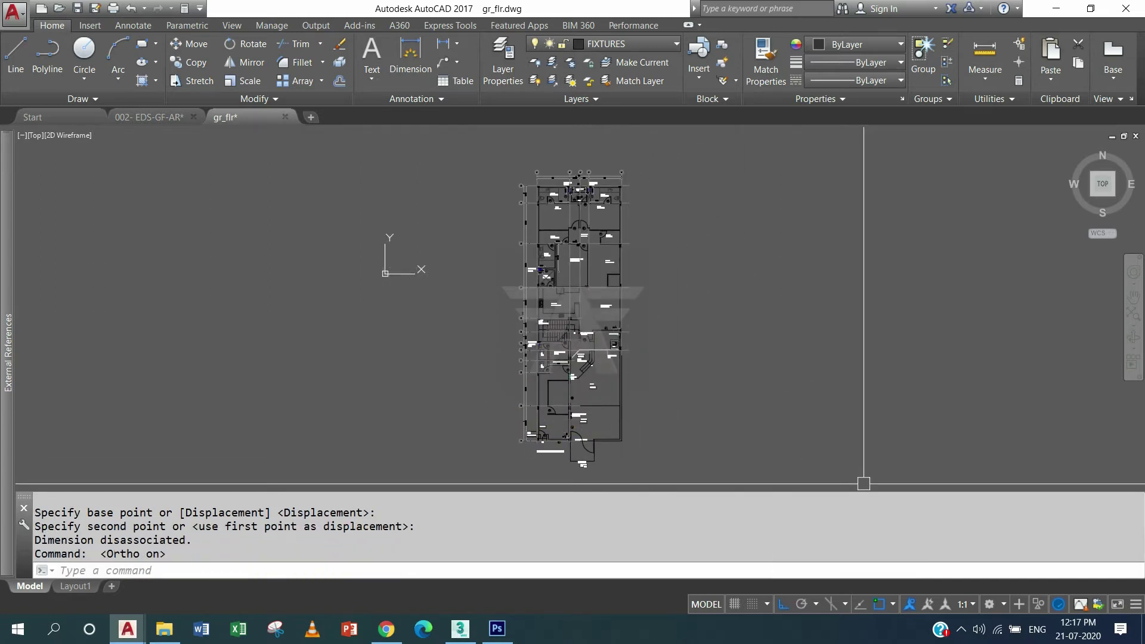
scroll(686, 386, down, 2)
click(556, 222)
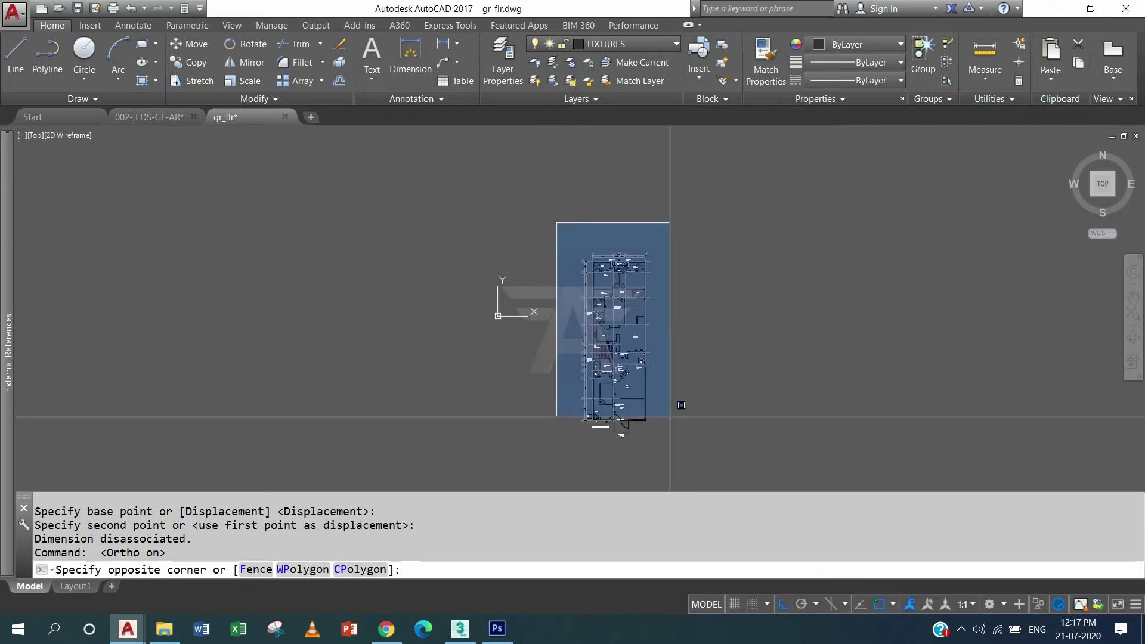
click(677, 462)
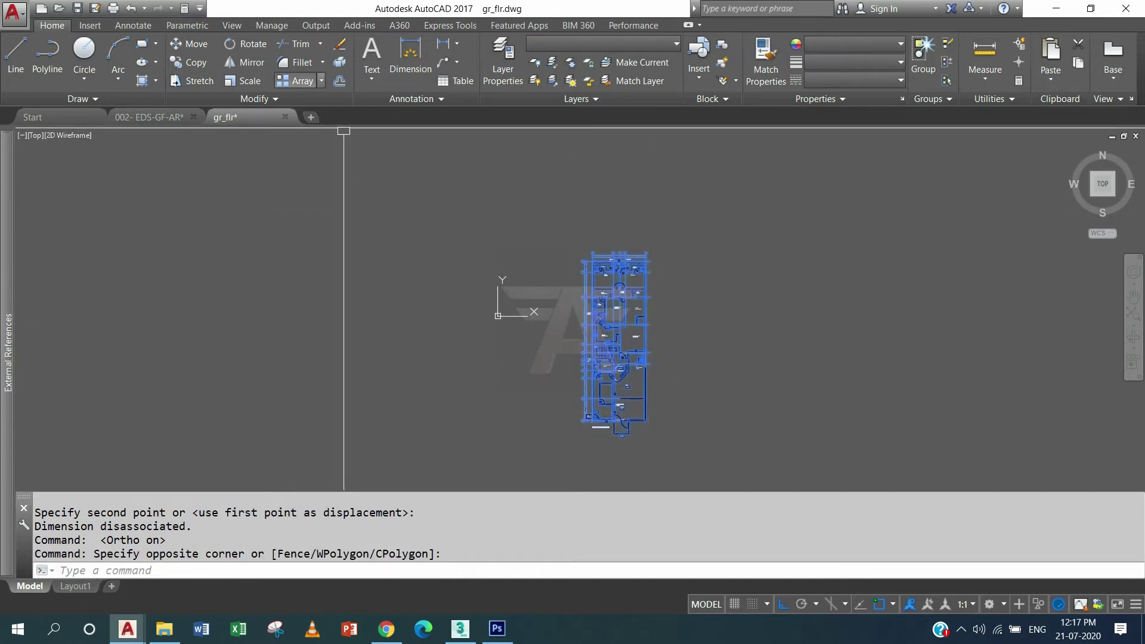
Move the plan from its bottom-right corner to a point straight above its old position.
click(188, 43)
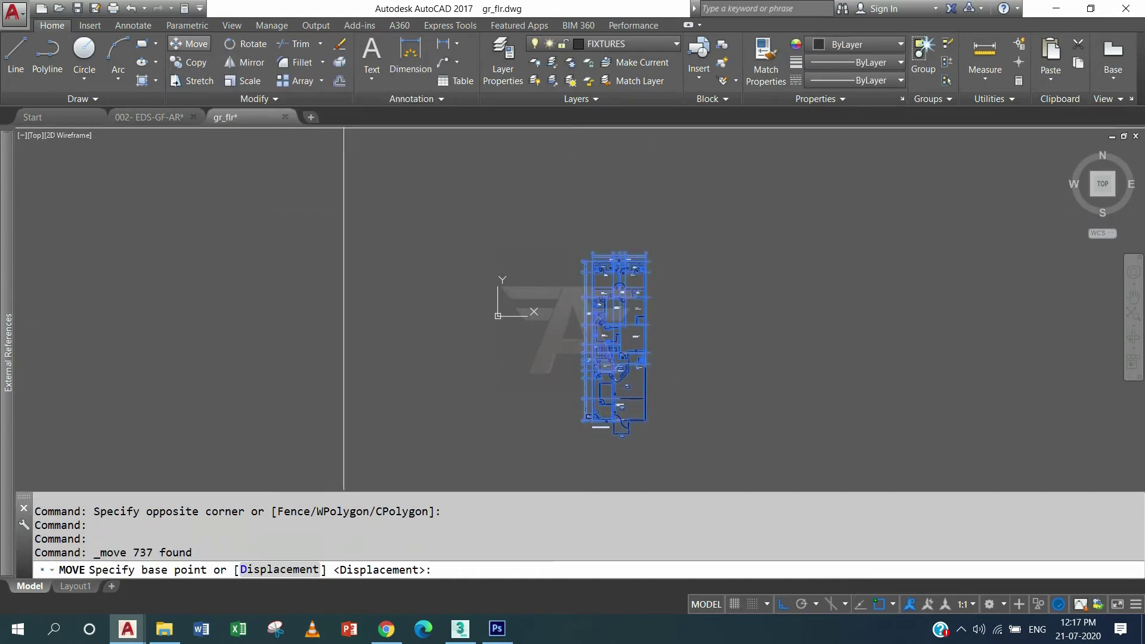
scroll(645, 429, up, 2)
click(640, 414)
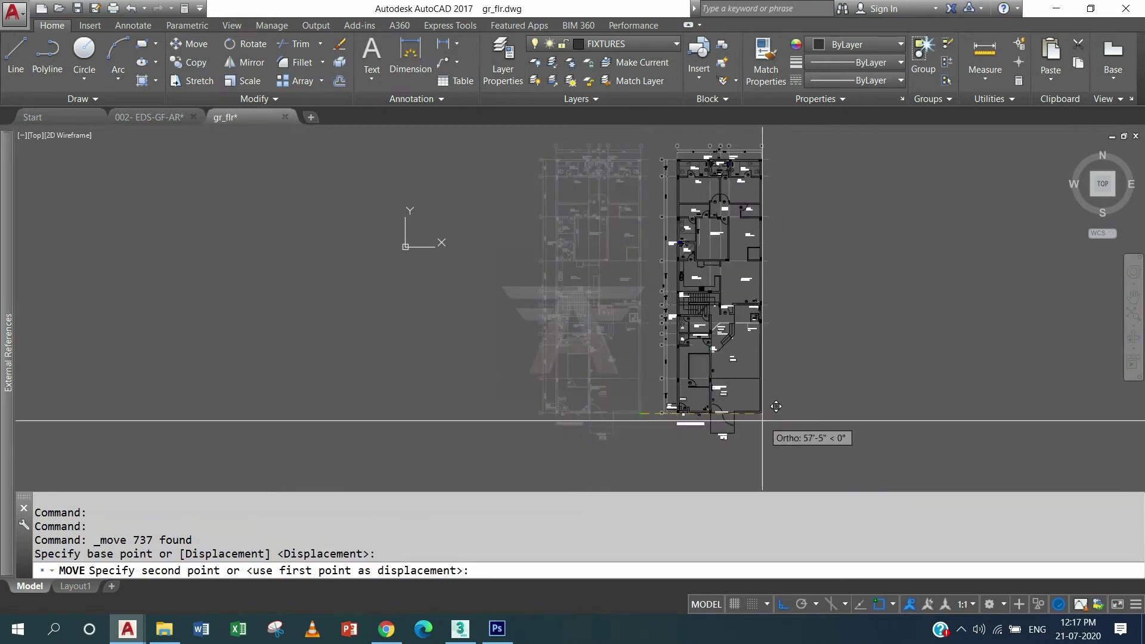
middle_drag(892, 412, 779, 429)
scroll(780, 430, down, 2)
scroll(680, 281, down, 1)
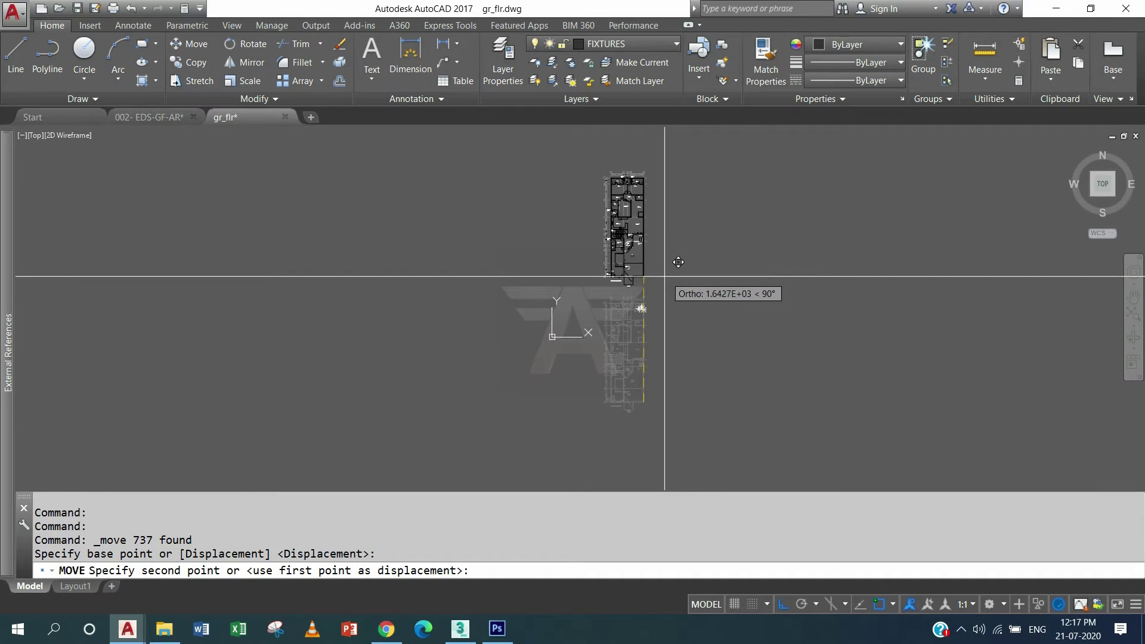
click(664, 275)
scroll(638, 247, up, 2)
scroll(597, 286, up, 2)
scroll(573, 322, up, 1)
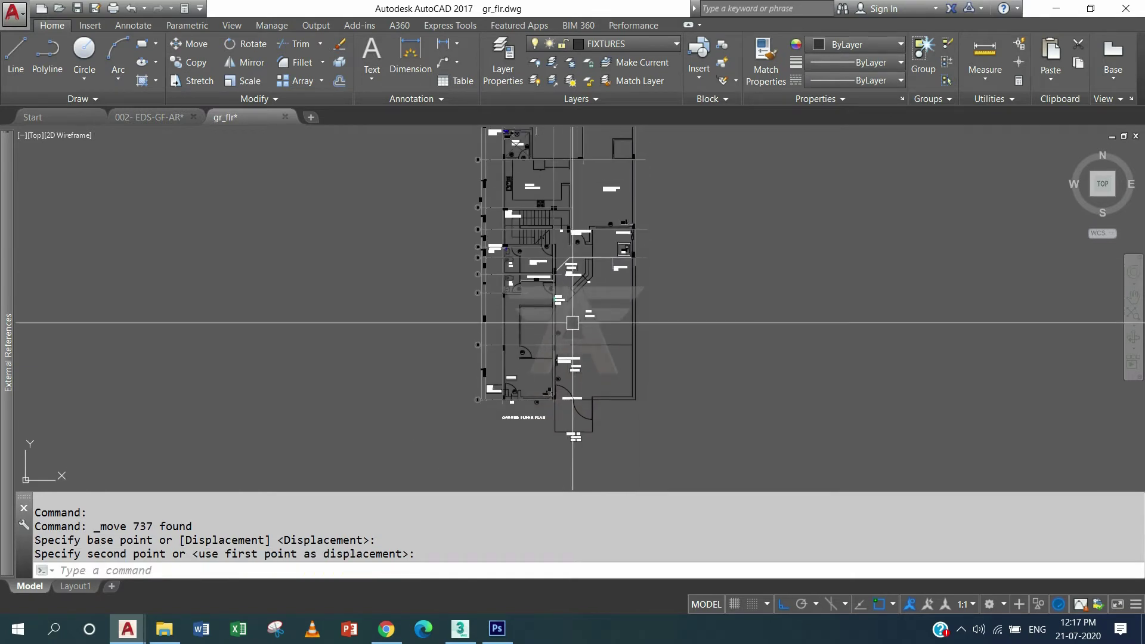
middle_drag(625, 185, 577, 356)
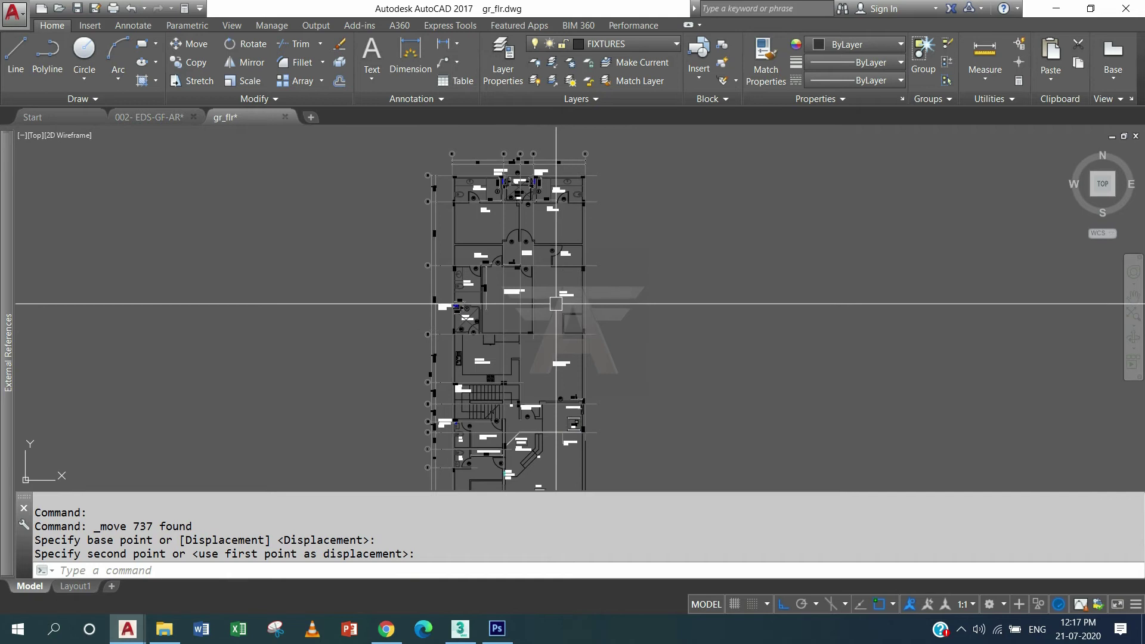
scroll(559, 298, down, 2)
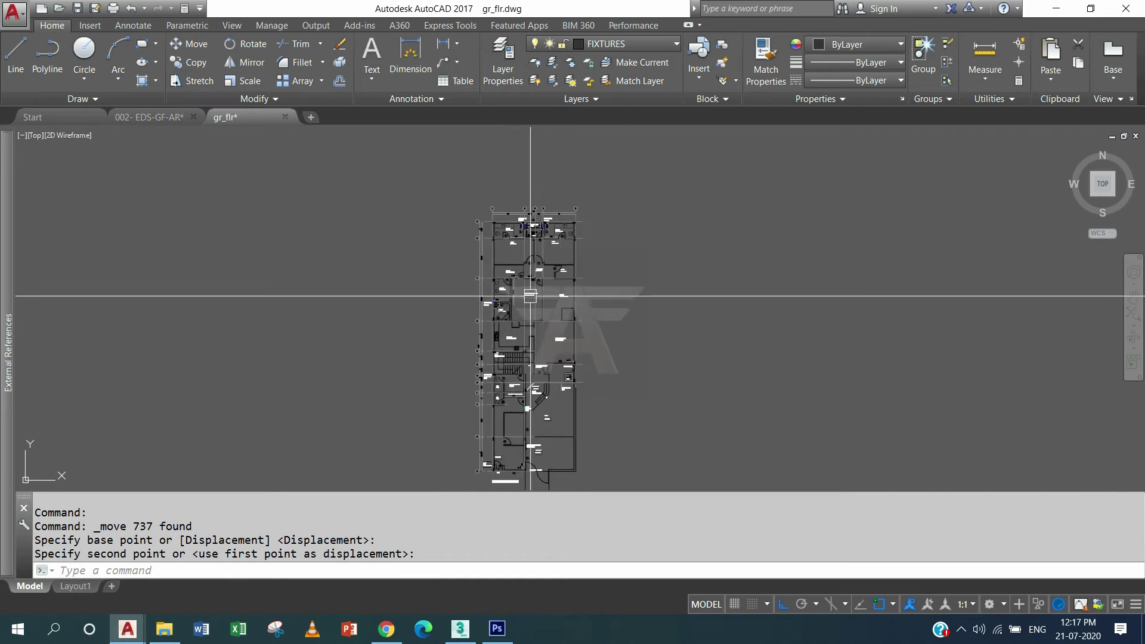
middle_drag(549, 307, 550, 318)
scroll(509, 253, up, 4)
scroll(510, 253, up, 3)
scroll(510, 253, up, 3)
middle_drag(510, 253, 507, 364)
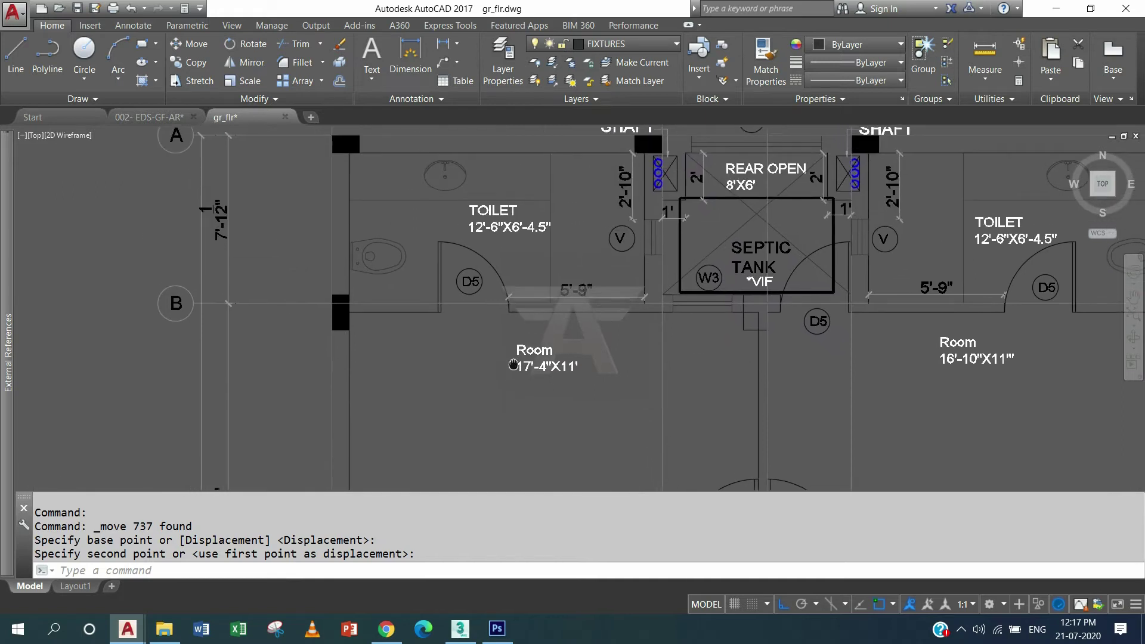
scroll(537, 364, down, 3)
mouse_move(633, 358)
middle_down()
mouse_move(549, 357)
mouse_move(524, 330)
middle_up()
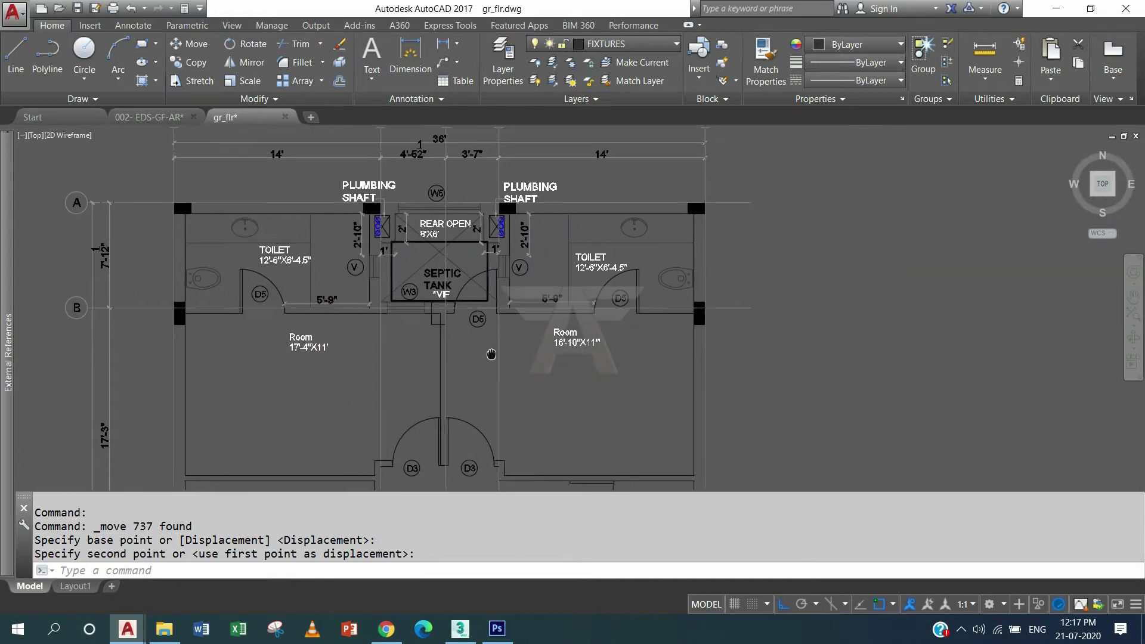
scroll(524, 329, down, 3)
scroll(537, 346, up, 2)
mouse_move(585, 382)
middle_down()
mouse_move(606, 386)
mouse_move(657, 241)
middle_up()
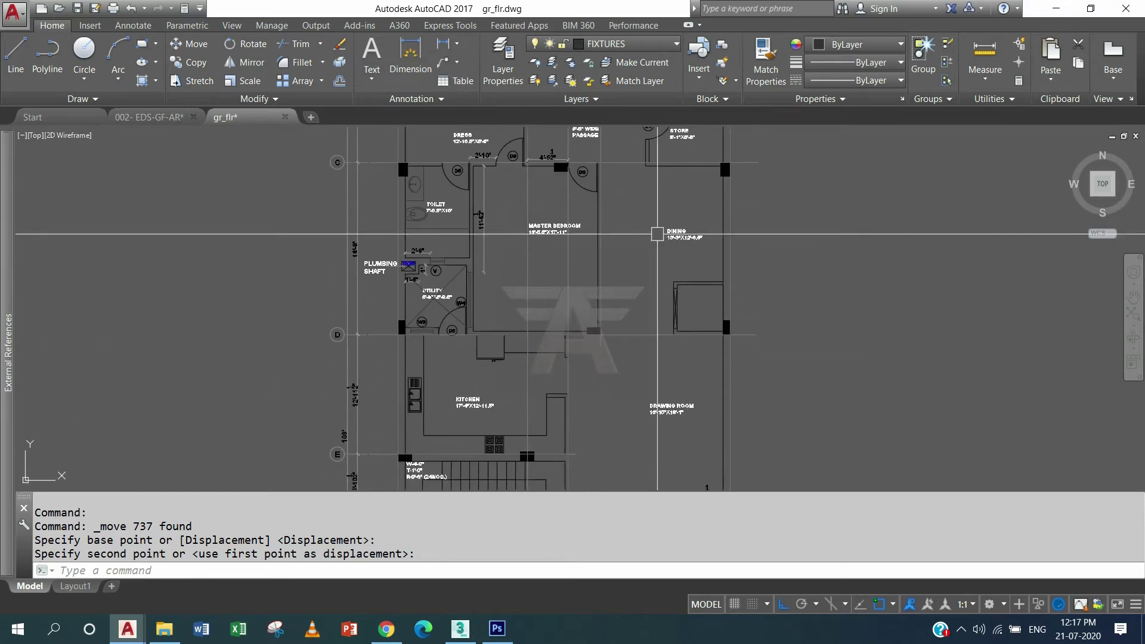
scroll(657, 242, down, 4)
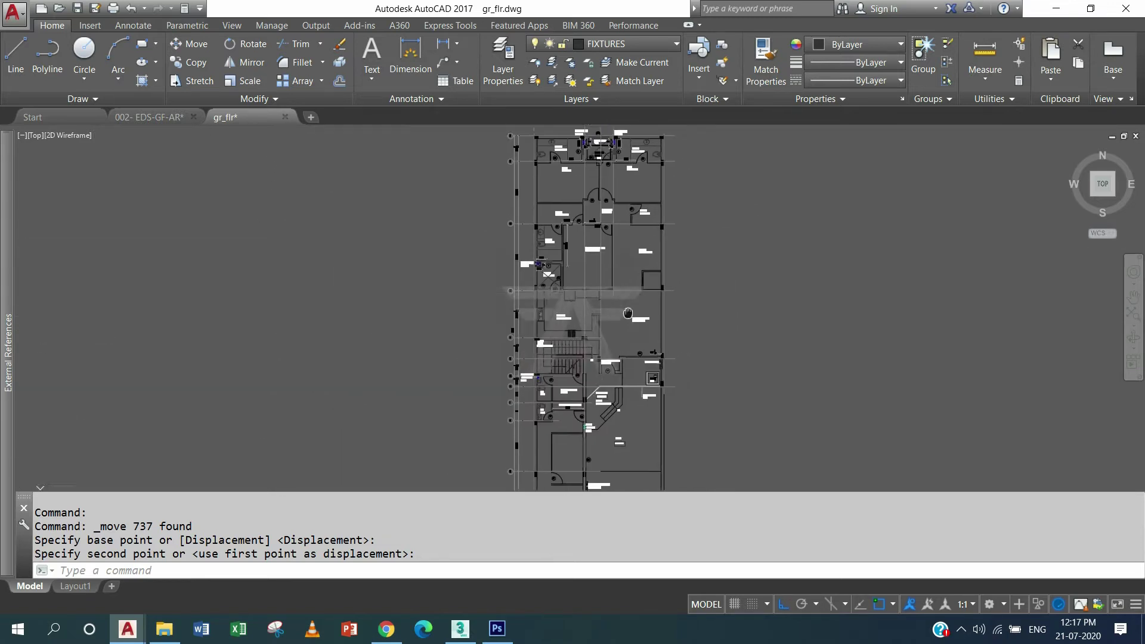
scroll(560, 320, down, 3)
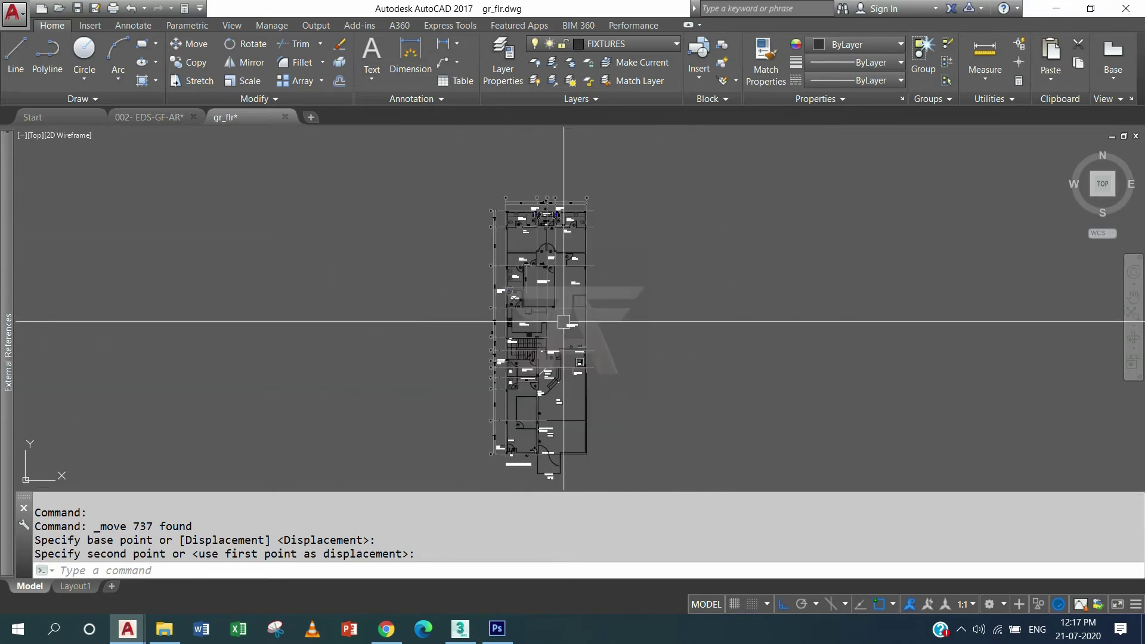
click(467, 178)
Move the whole 737-object plan a typed distance of 5' to the left.
click(620, 486)
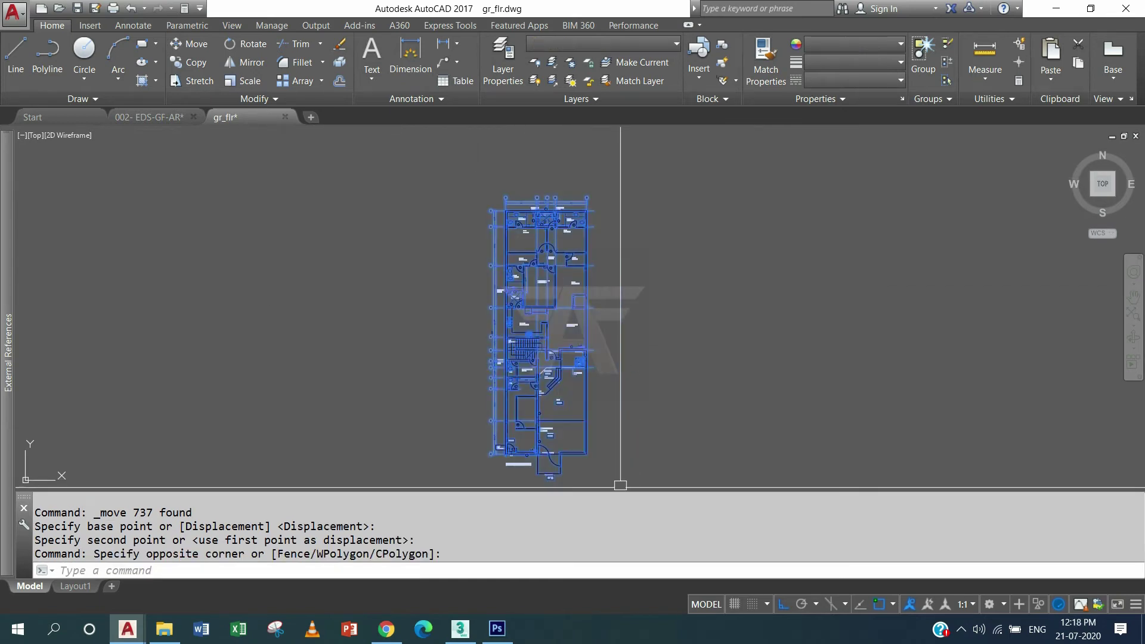
key(Return)
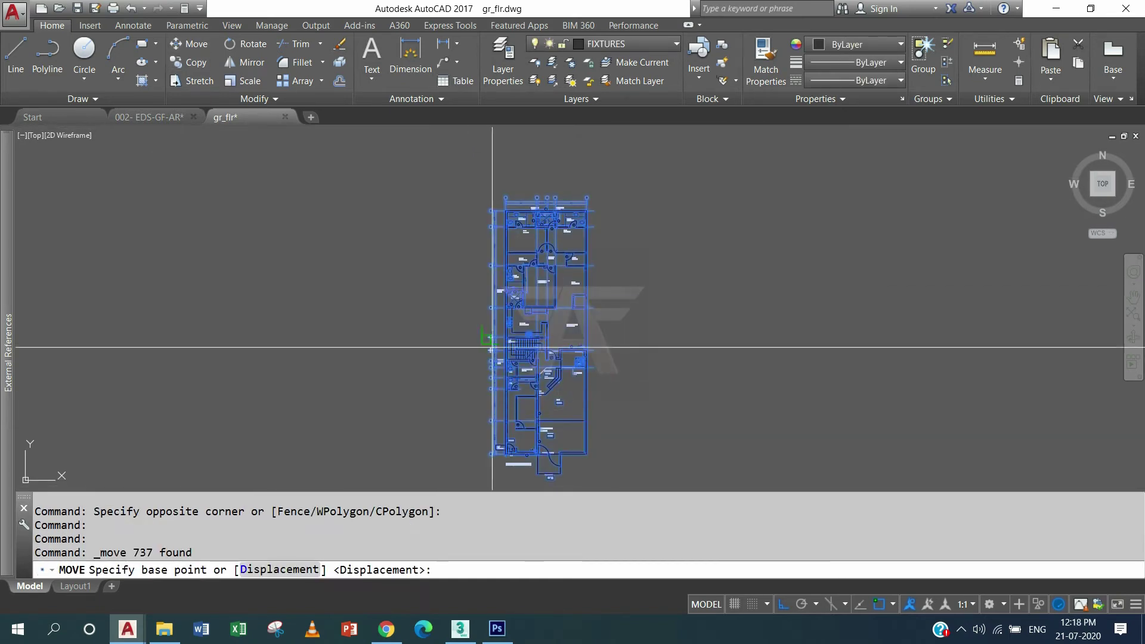
scroll(585, 477, up, 2)
scroll(586, 478, up, 2)
click(584, 410)
text(5')
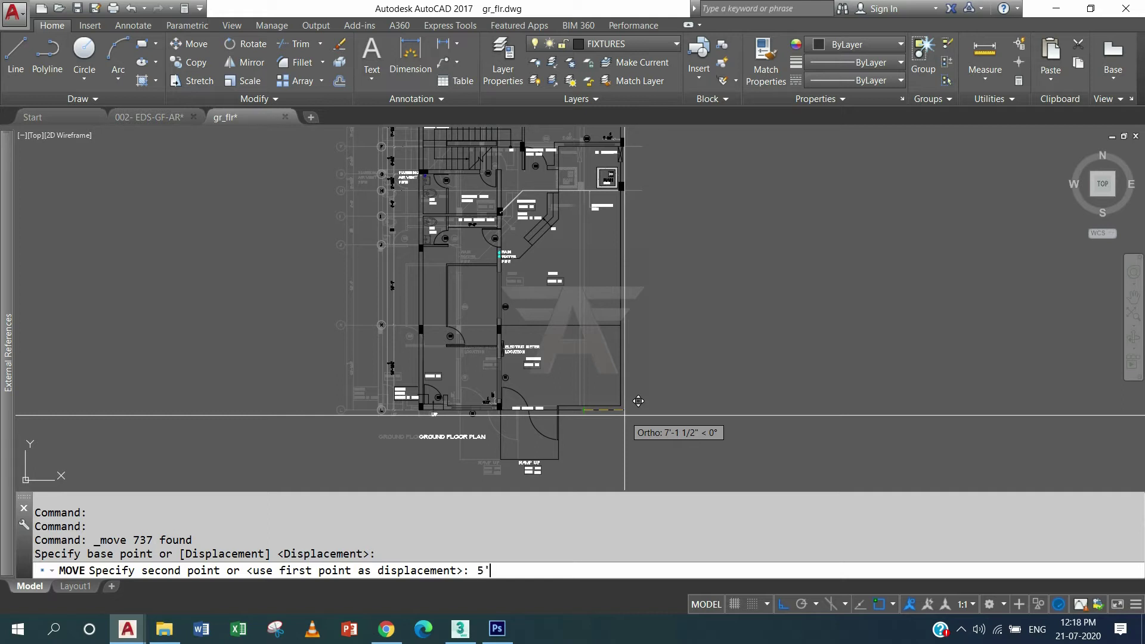
key(Return)
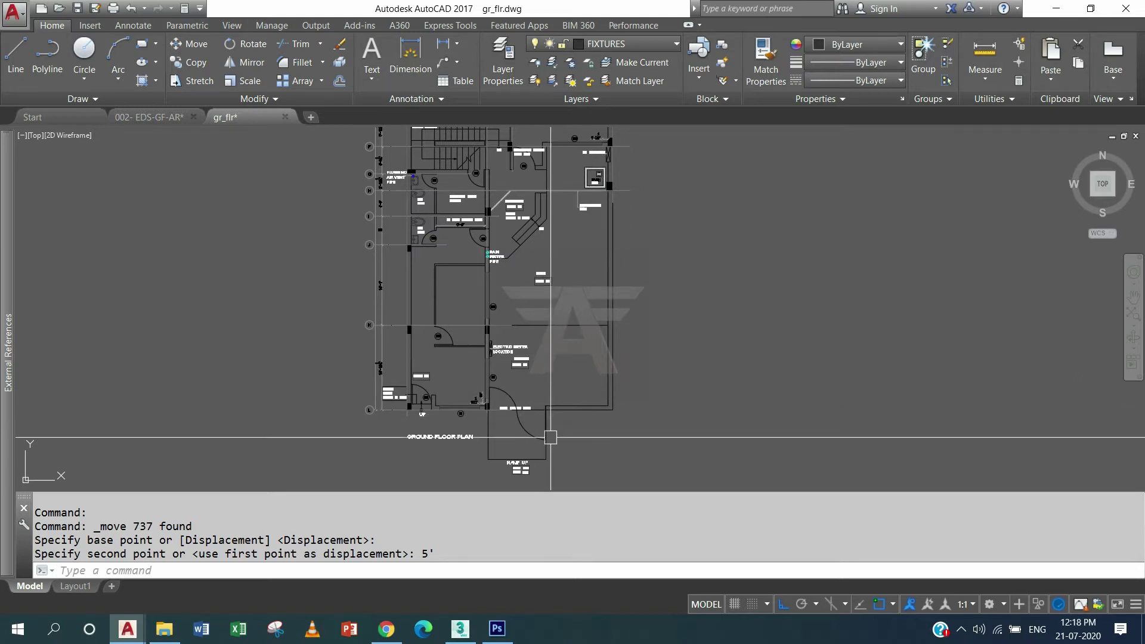
Zoom out and window-select the entire ground floor plan again.
scroll(573, 401, down, 2)
scroll(555, 427, up, 1)
scroll(583, 473, up, 2)
scroll(583, 409, down, 2)
scroll(583, 396, down, 1)
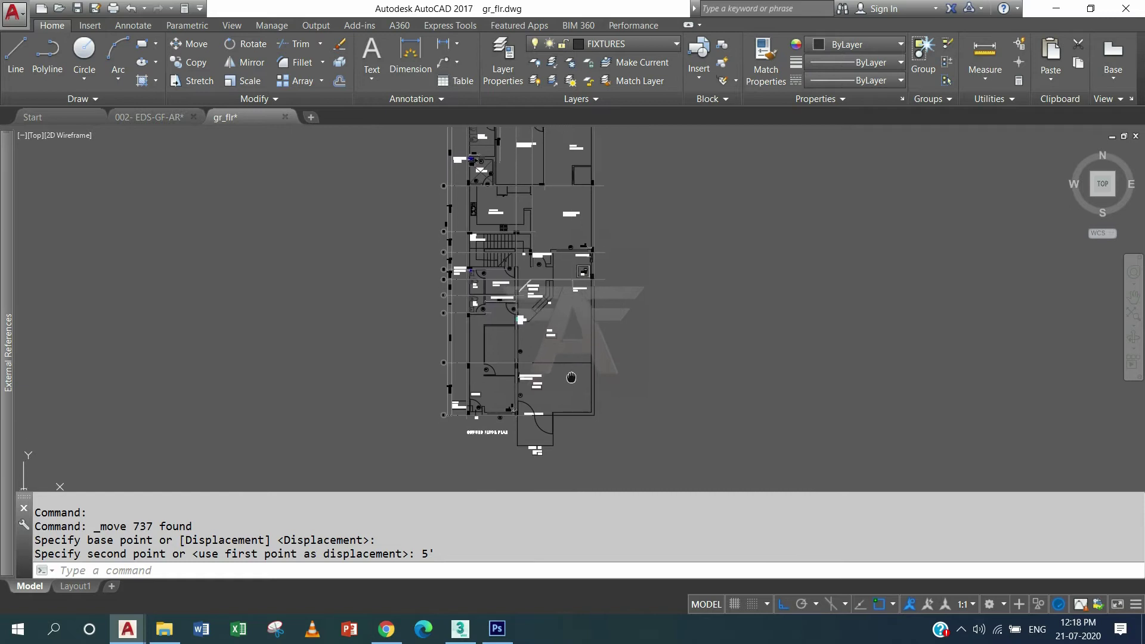
scroll(568, 361, down, 2)
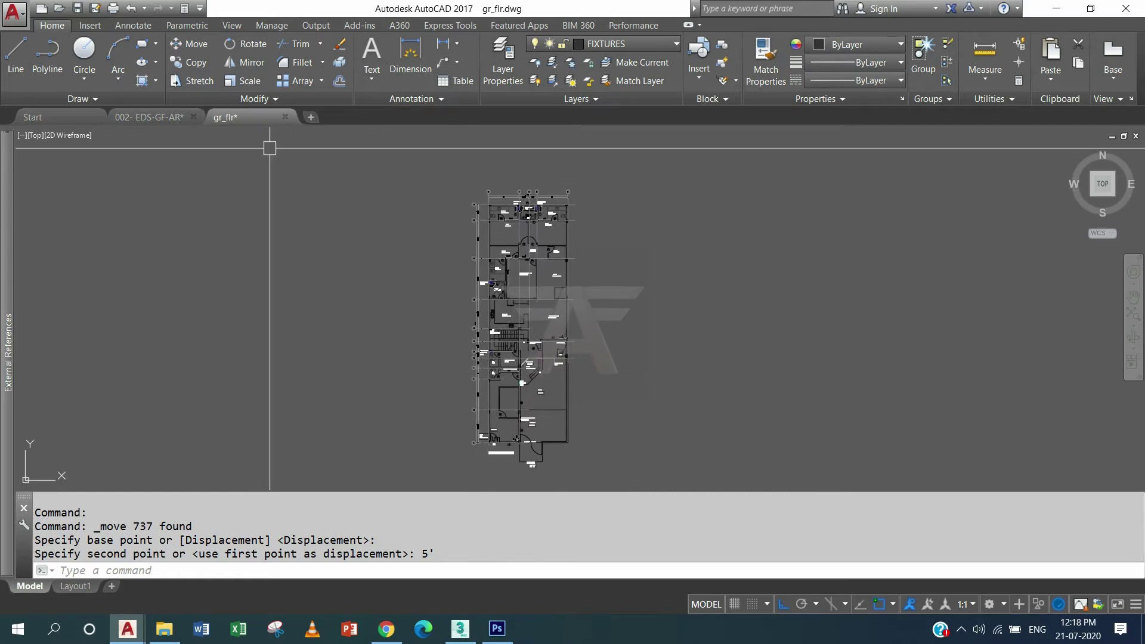
click(435, 173)
click(623, 473)
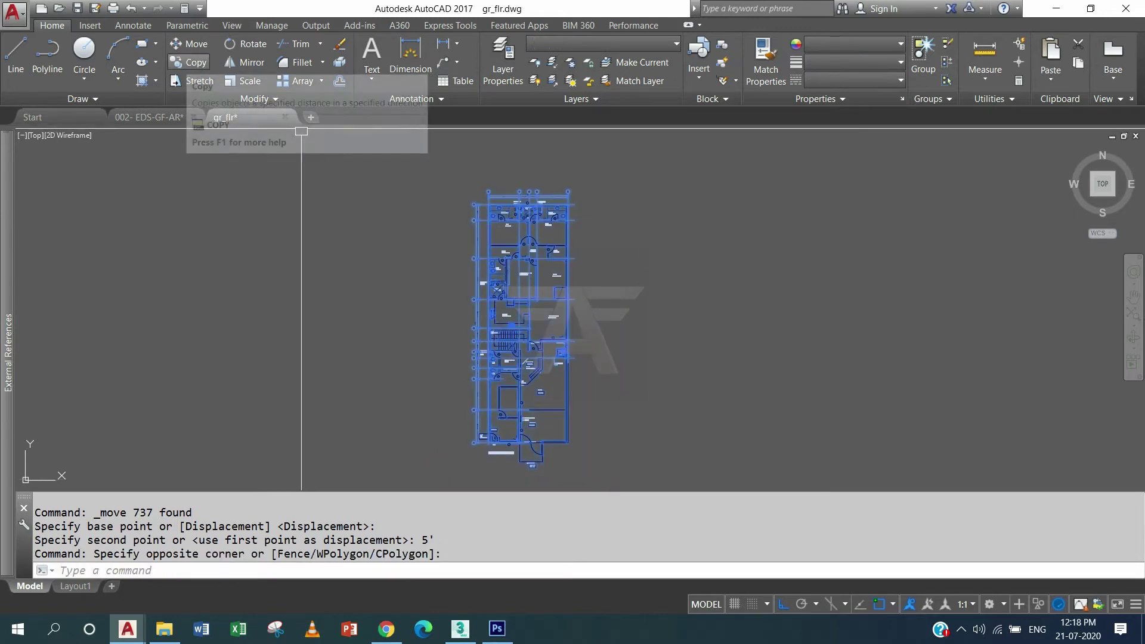
Copy the plan from its corner, placing three copies in a row to the right.
click(188, 62)
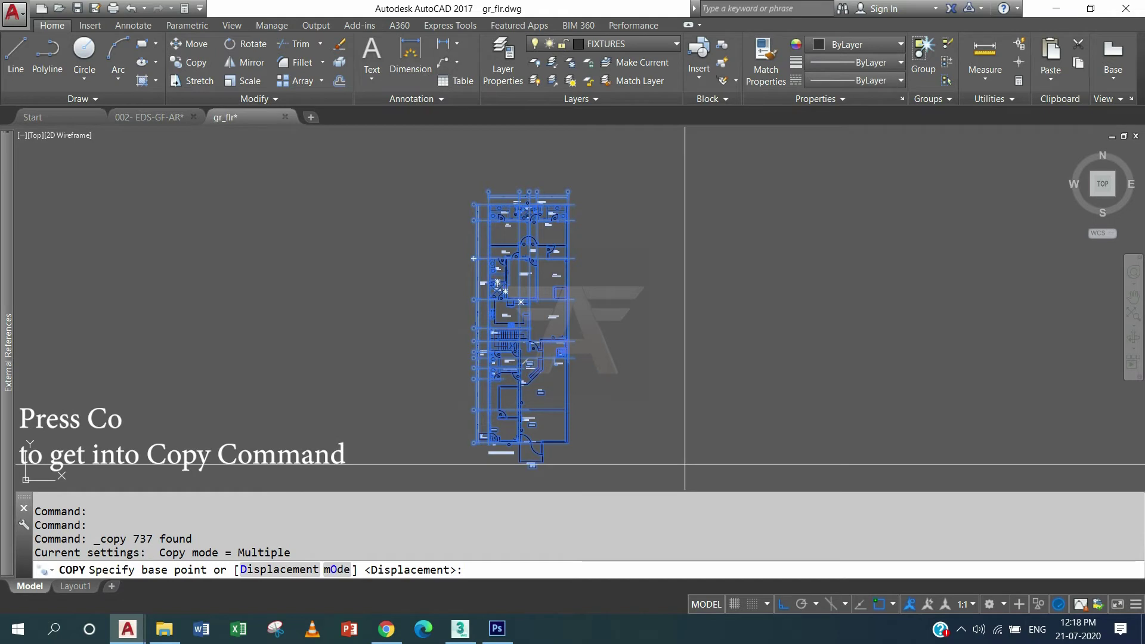
click(568, 443)
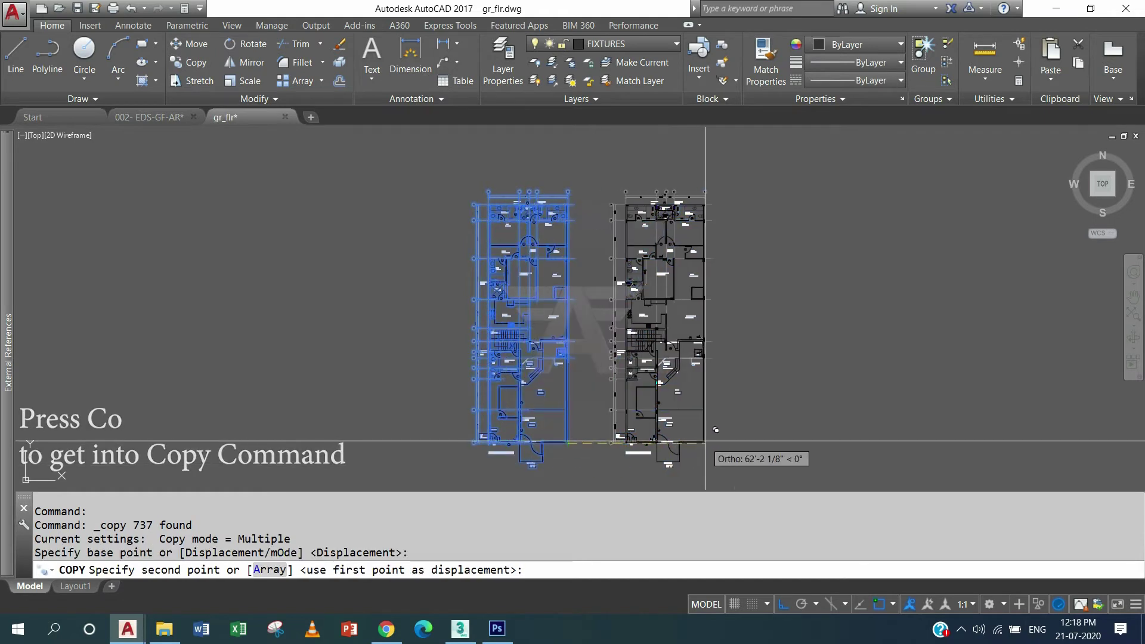
click(706, 441)
click(844, 440)
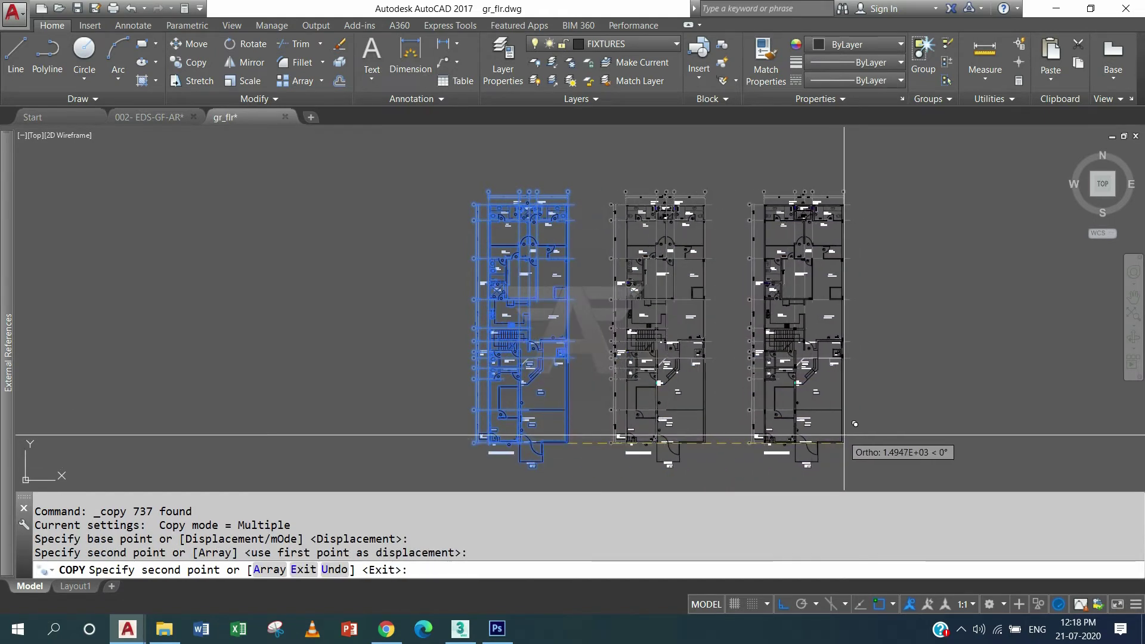
click(991, 443)
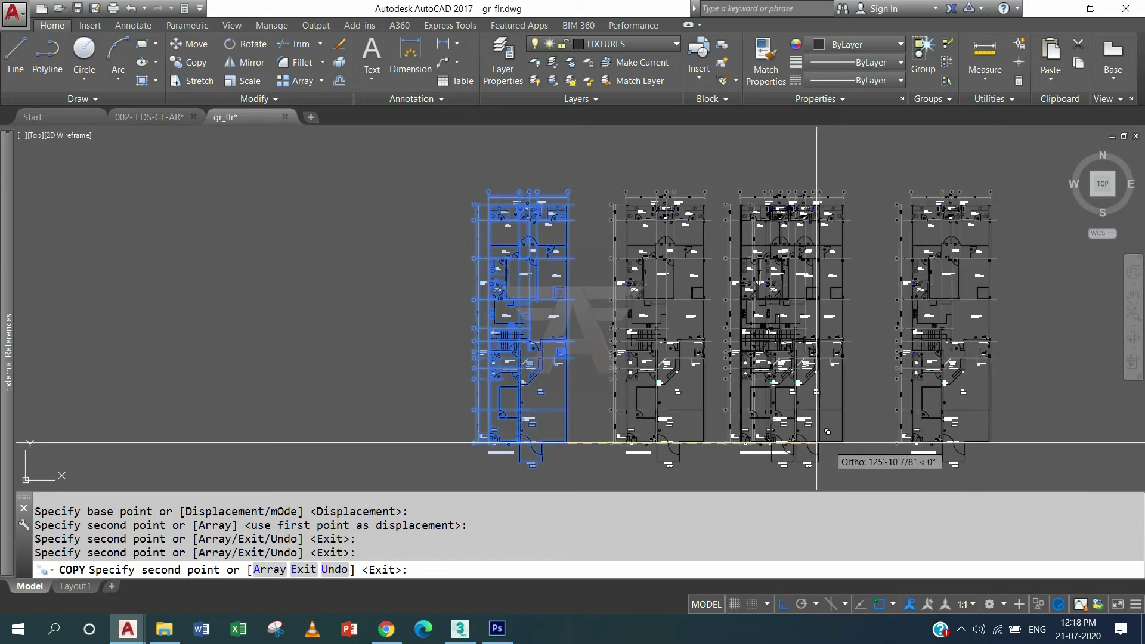
middle_drag(814, 438, 807, 413)
scroll(793, 409, down, 2)
With Ortho off, place two more copies below and further left, then end the copy.
key(F8)
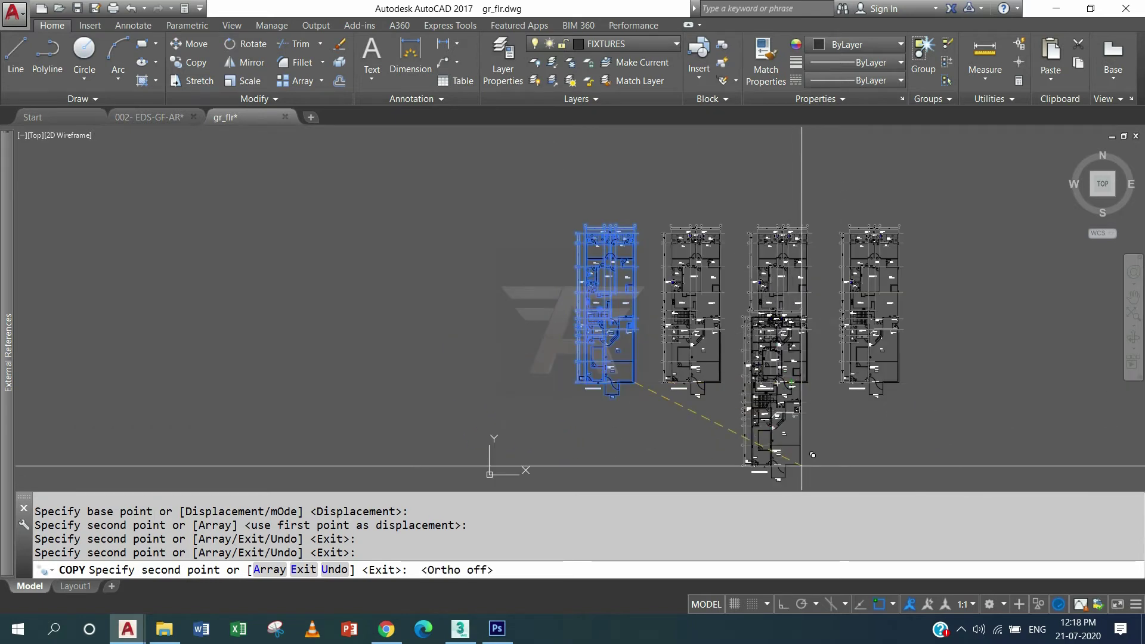
scroll(465, 284, down, 2)
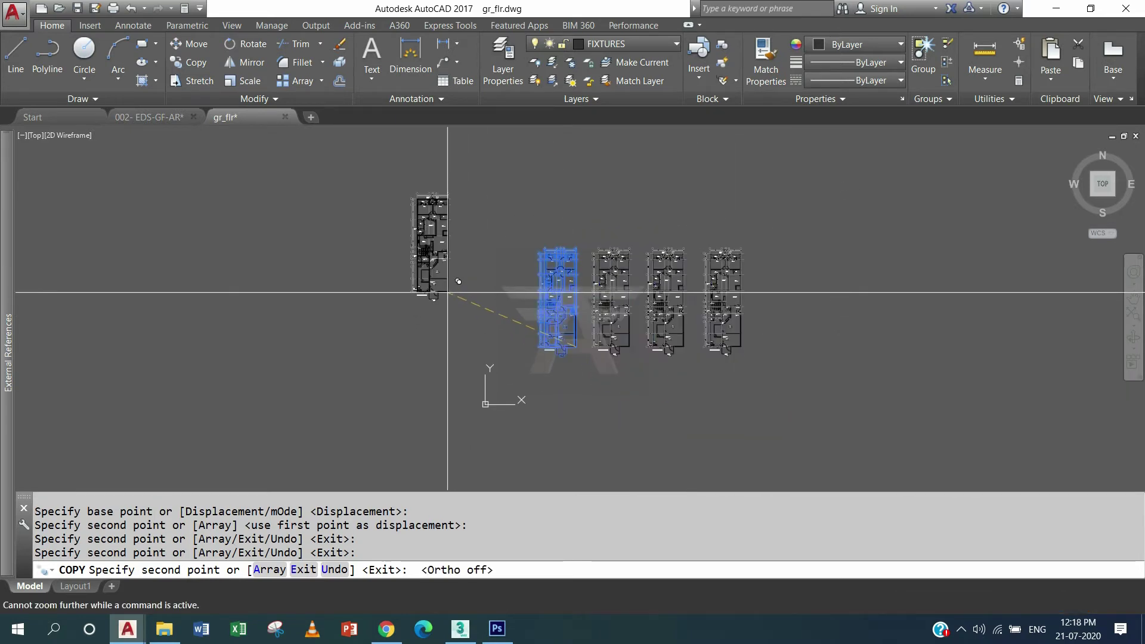
middle_drag(605, 478, 580, 424)
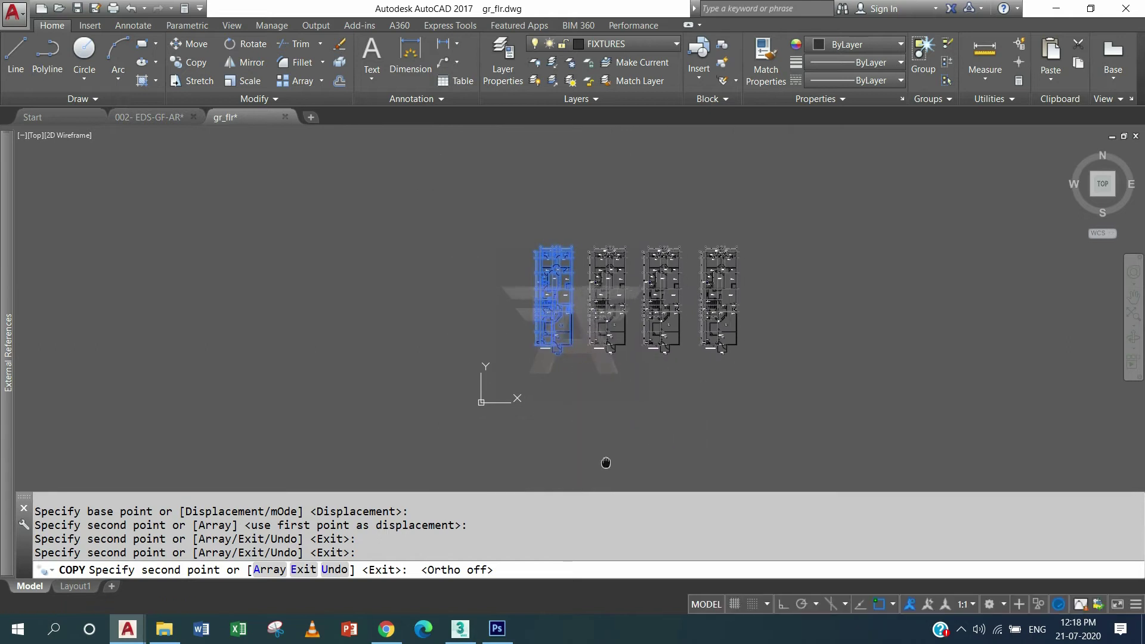
click(557, 433)
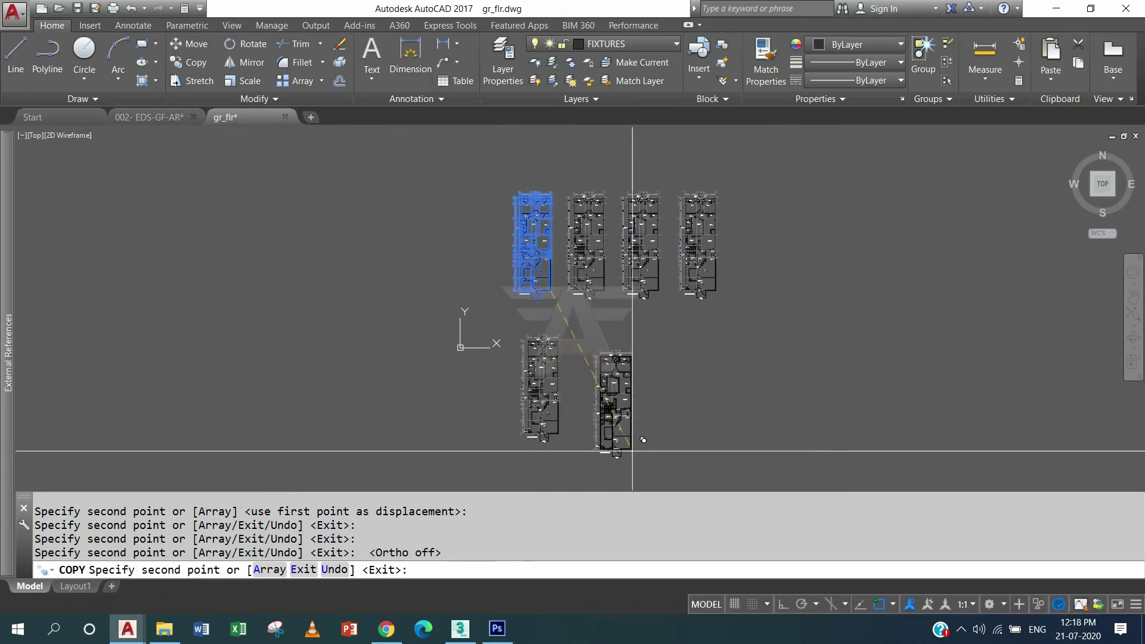
click(422, 312)
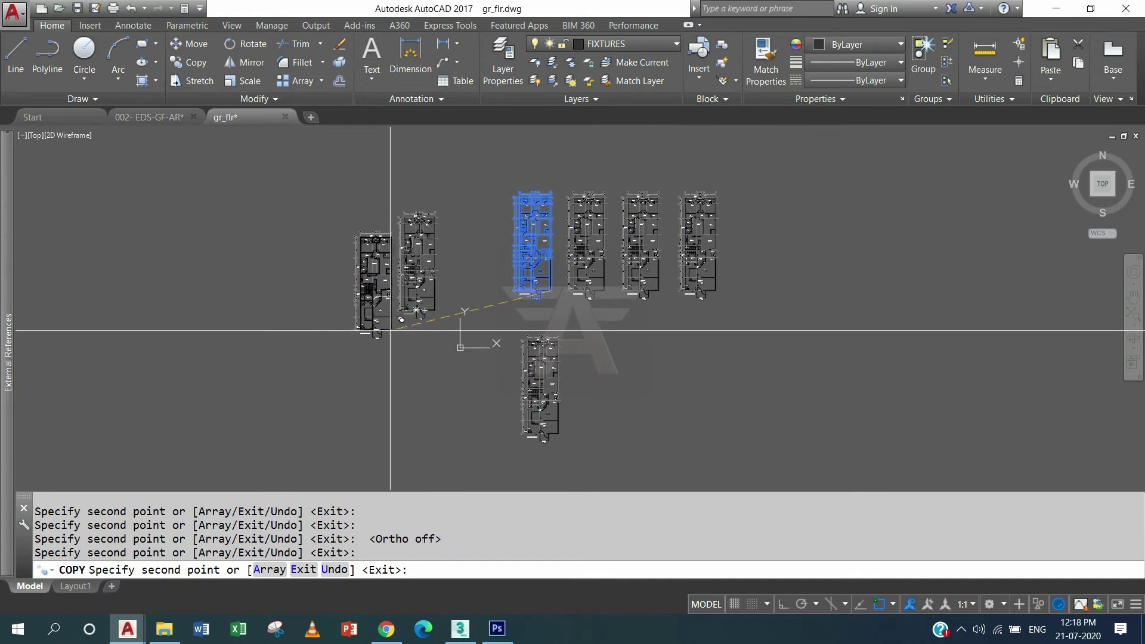
key(Escape)
middle_drag(623, 332, 621, 336)
scroll(652, 312, up, 2)
mouse_move(742, 312)
middle_down()
mouse_move(721, 294)
mouse_move(666, 337)
middle_up()
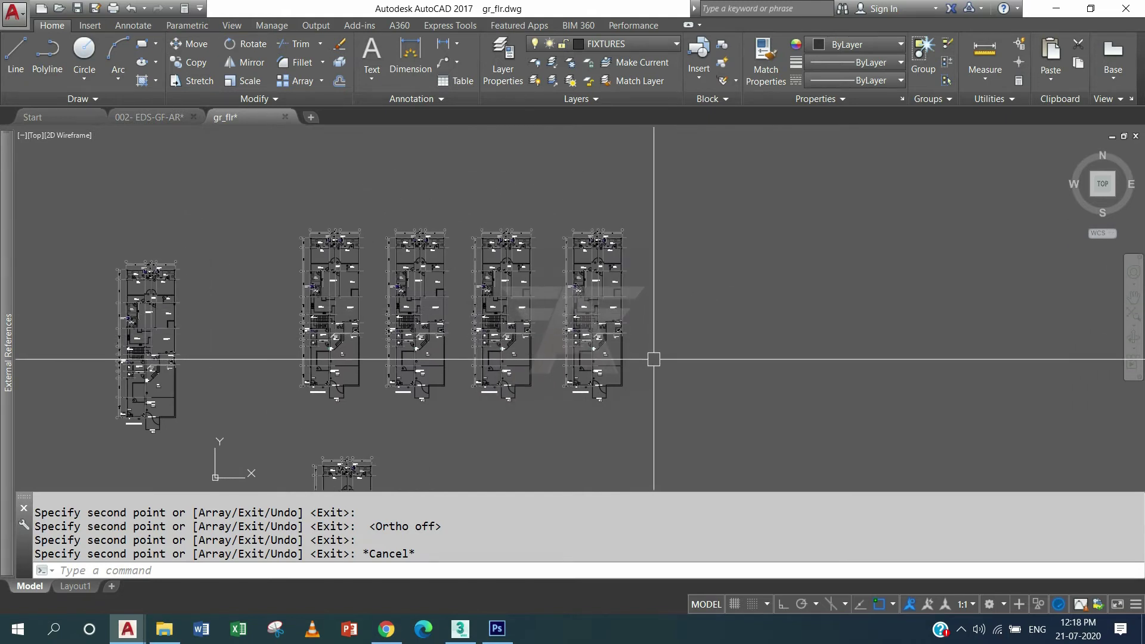
scroll(654, 359, up, 2)
middle_drag(646, 292, 564, 308)
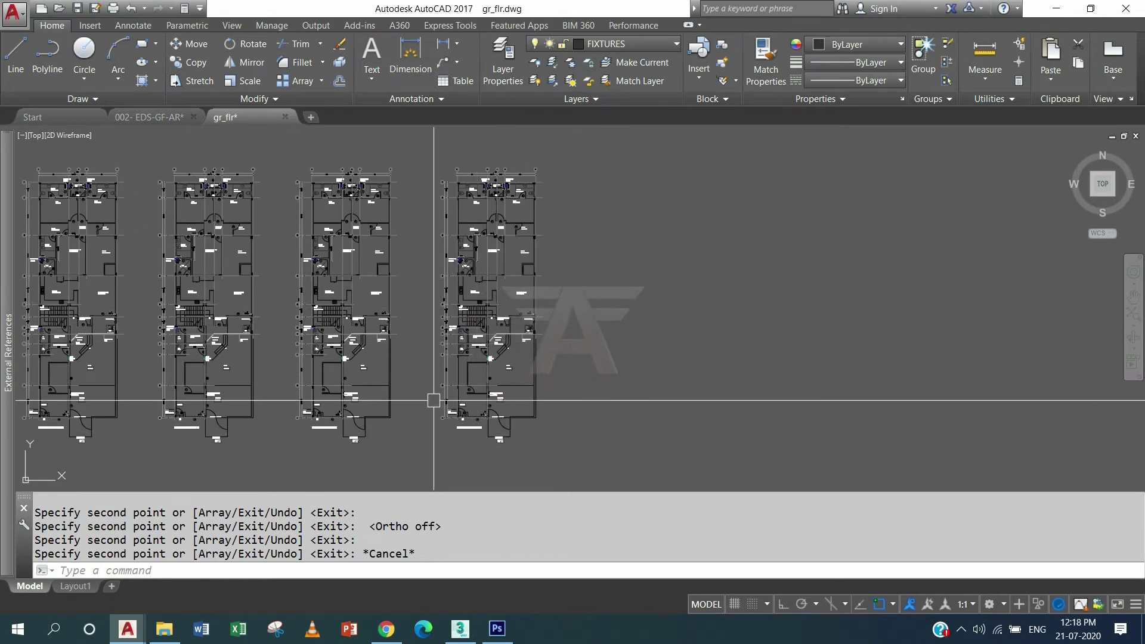
scroll(433, 400, down, 3)
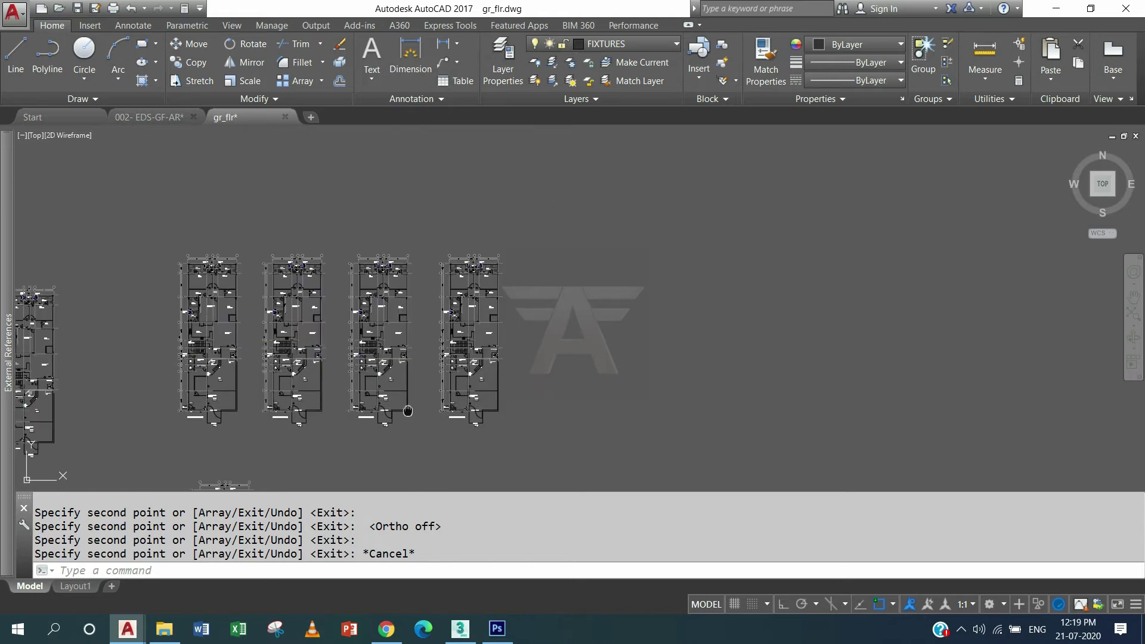
middle_drag(424, 409, 560, 327)
scroll(547, 394, down, 2)
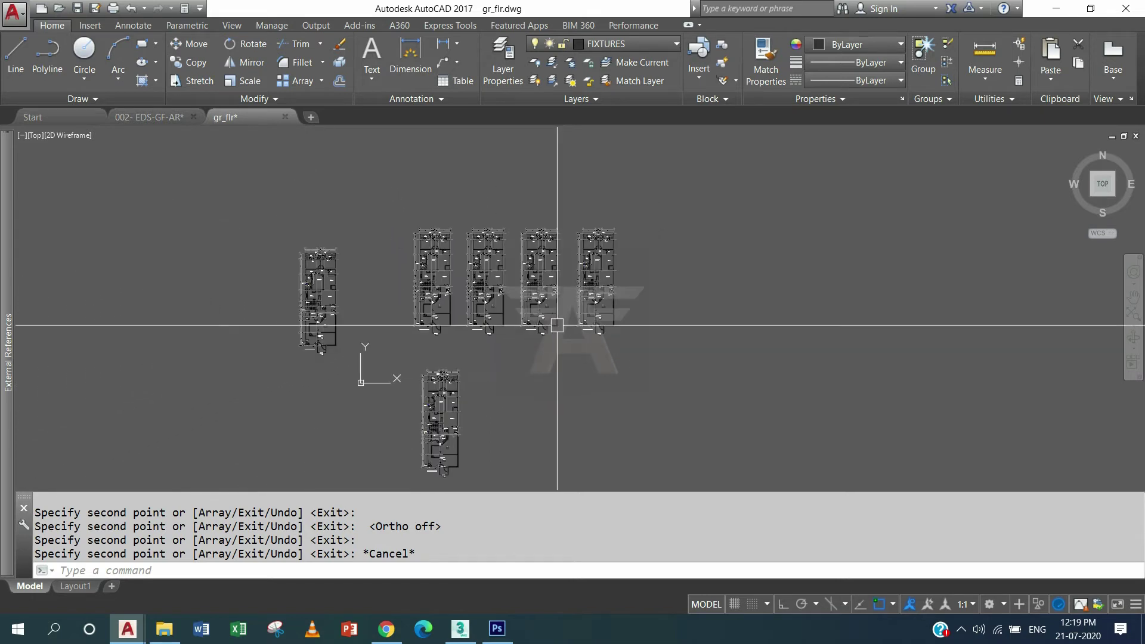
scroll(529, 345, up, 1)
Rotate the rightmost plan copy about its bottom-right corner to a tilted angle.
click(544, 216)
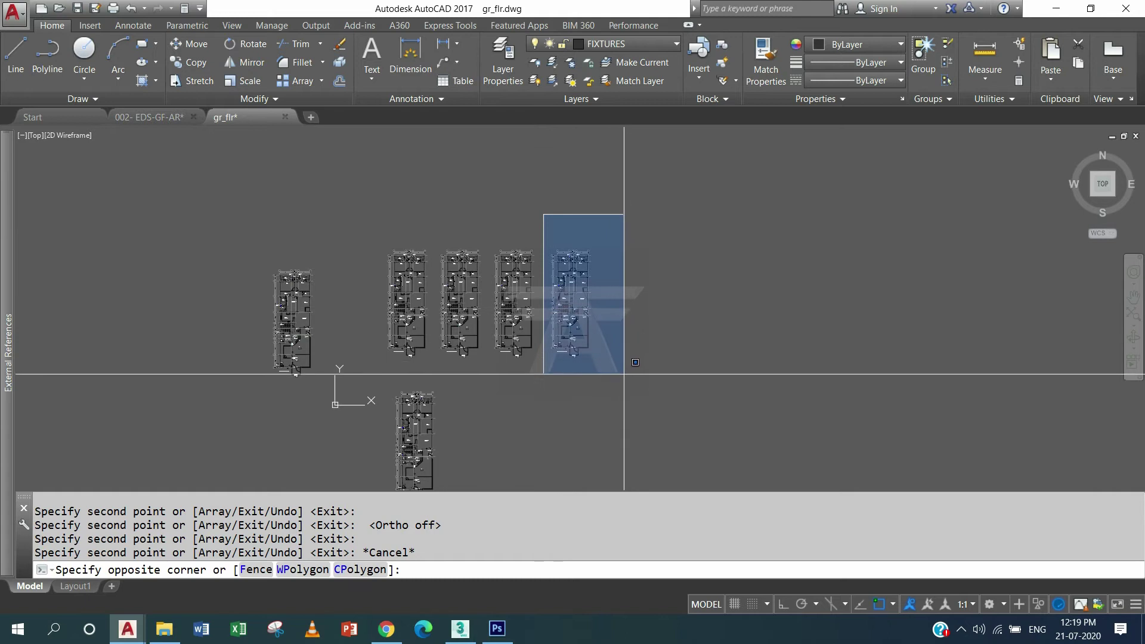
click(622, 374)
scroll(602, 309, up, 4)
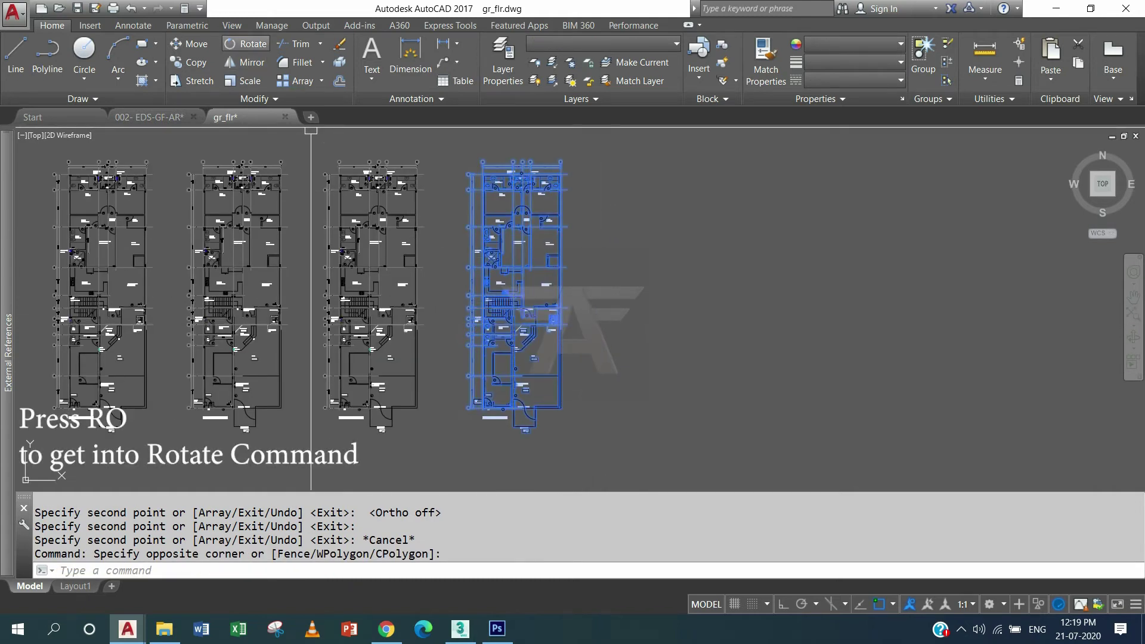
click(248, 44)
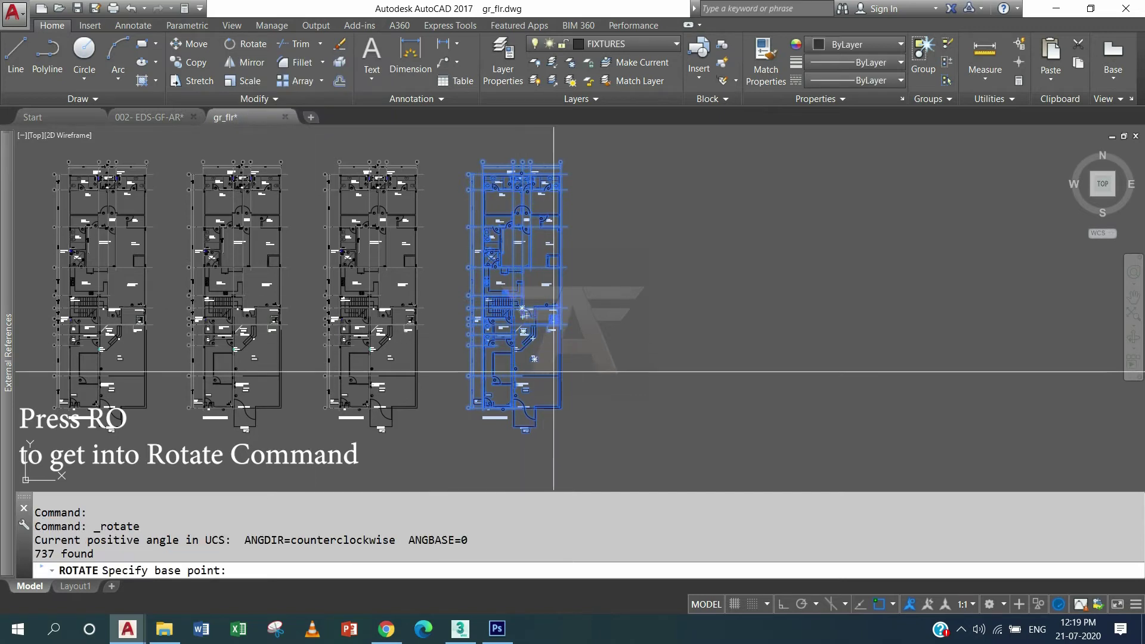
scroll(553, 372, up, 2)
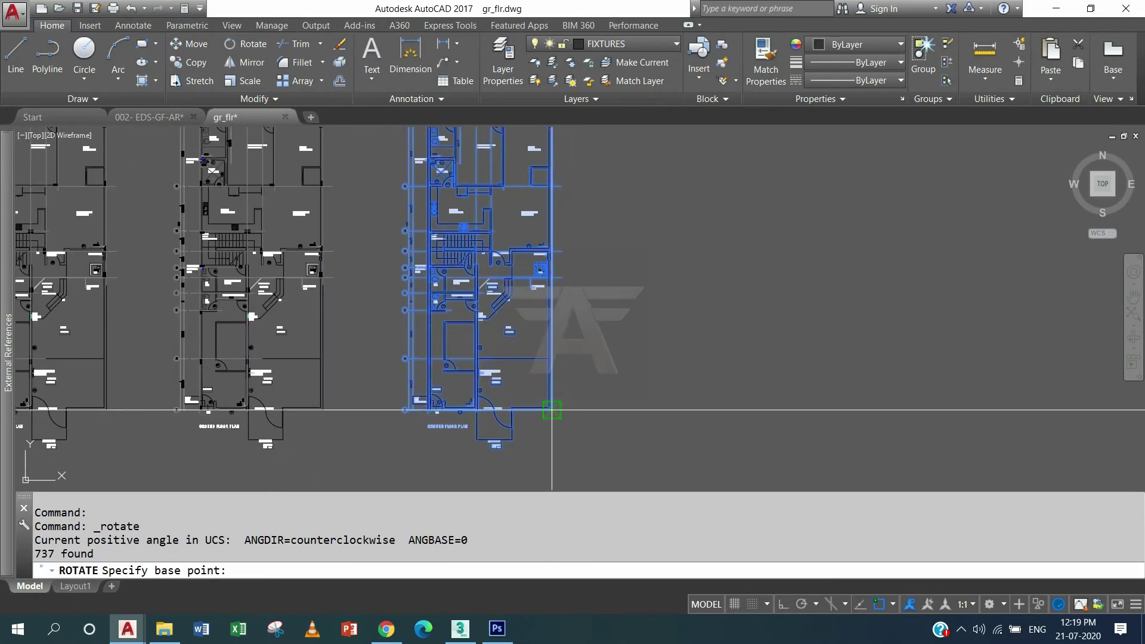
click(552, 410)
scroll(567, 432, down, 2)
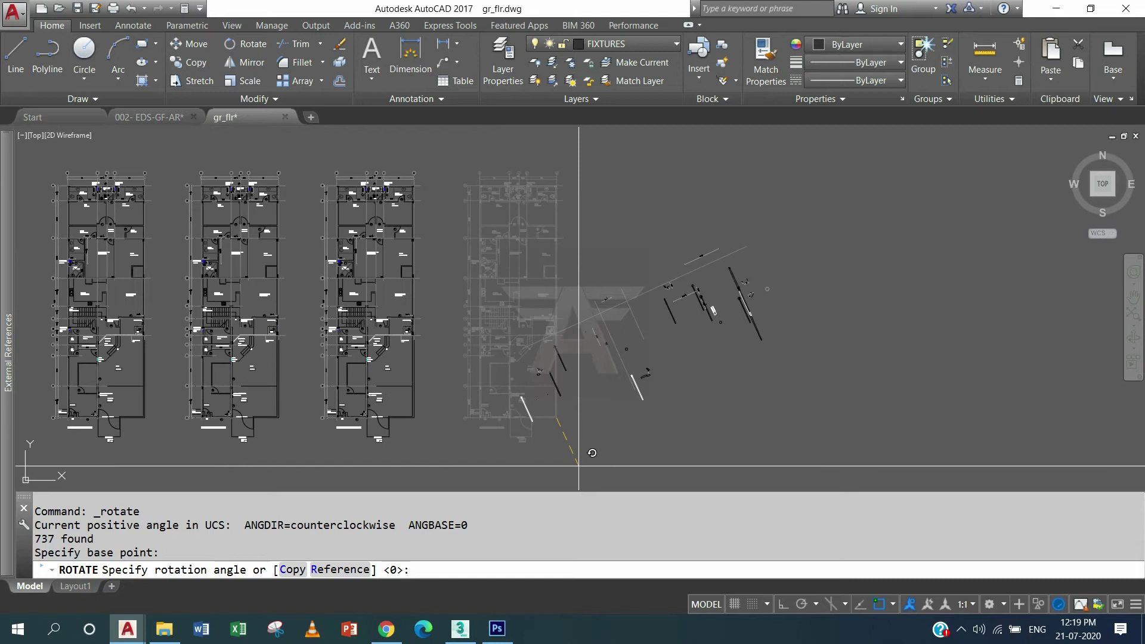
scroll(590, 310, down, 2)
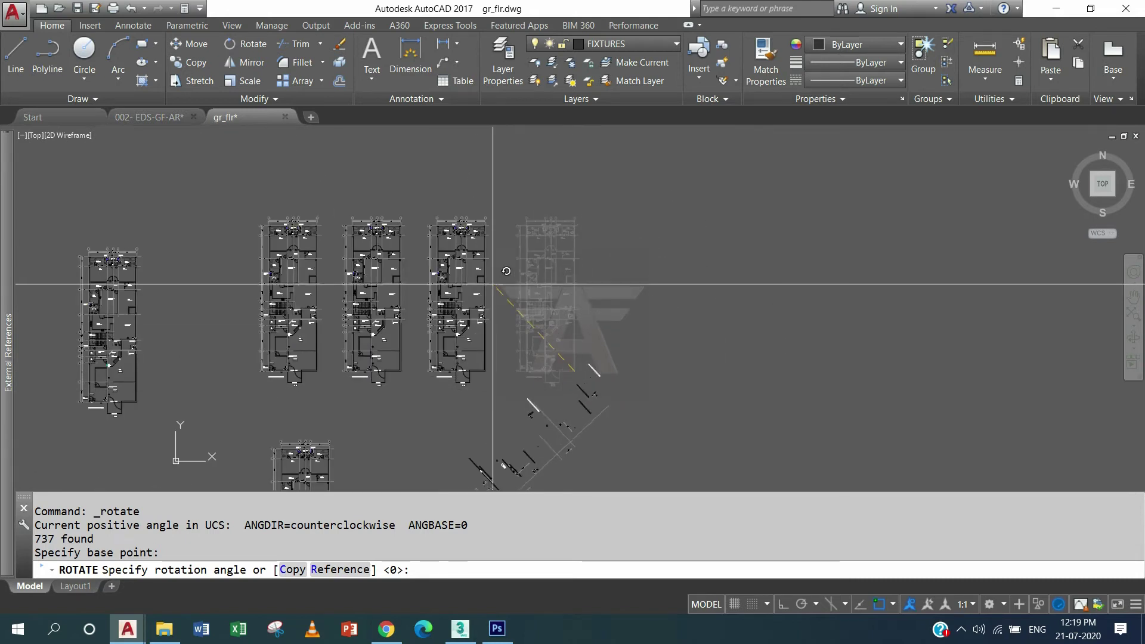
click(693, 456)
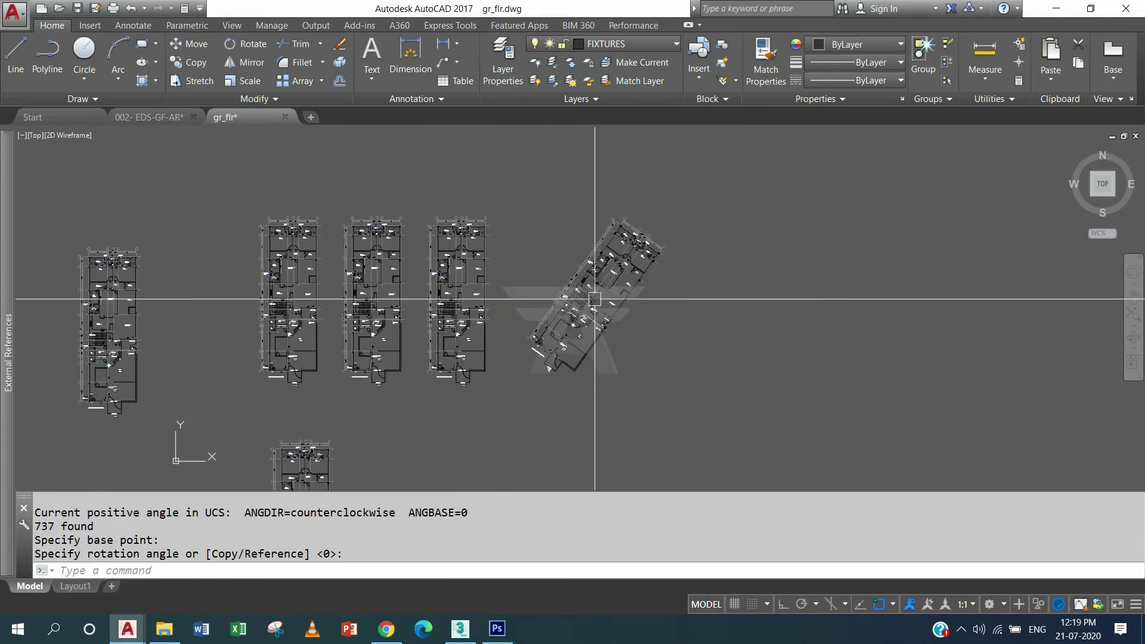
scroll(595, 299, up, 2)
scroll(612, 284, down, 2)
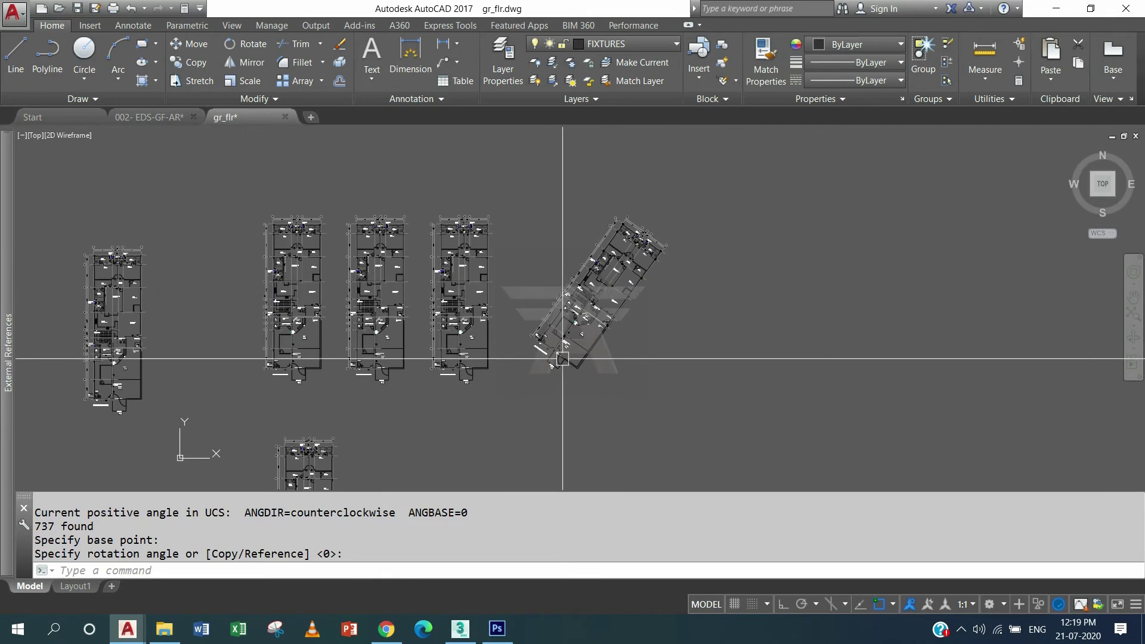
scroll(596, 376, down, 2)
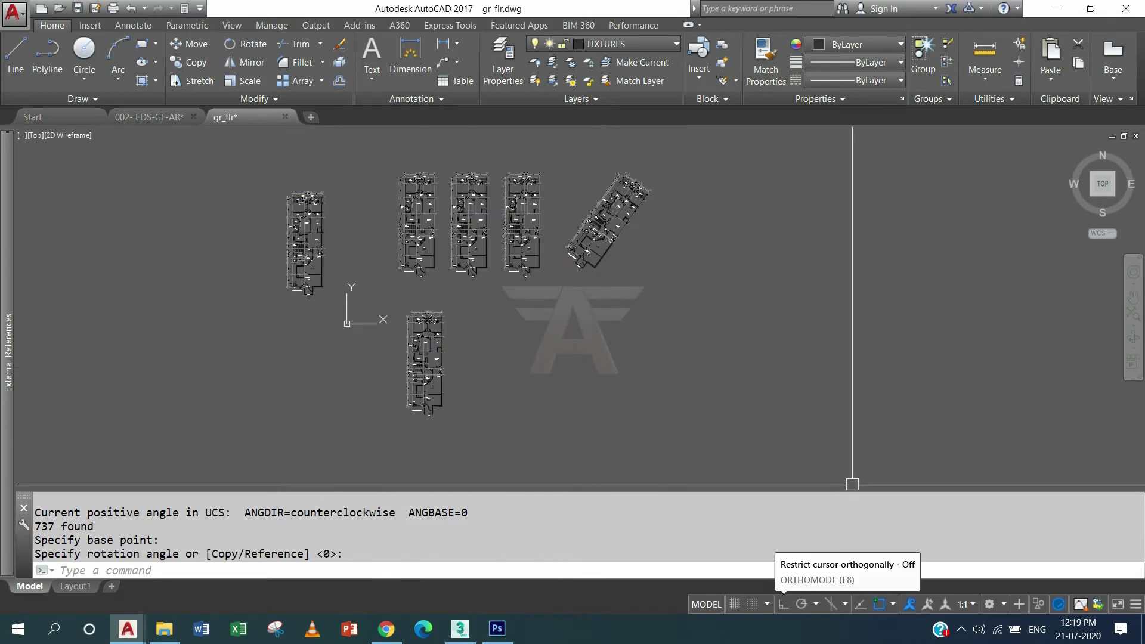
Turn Ortho back on and window-select the lower floor plan copy.
click(784, 604)
middle_drag(520, 377, 558, 390)
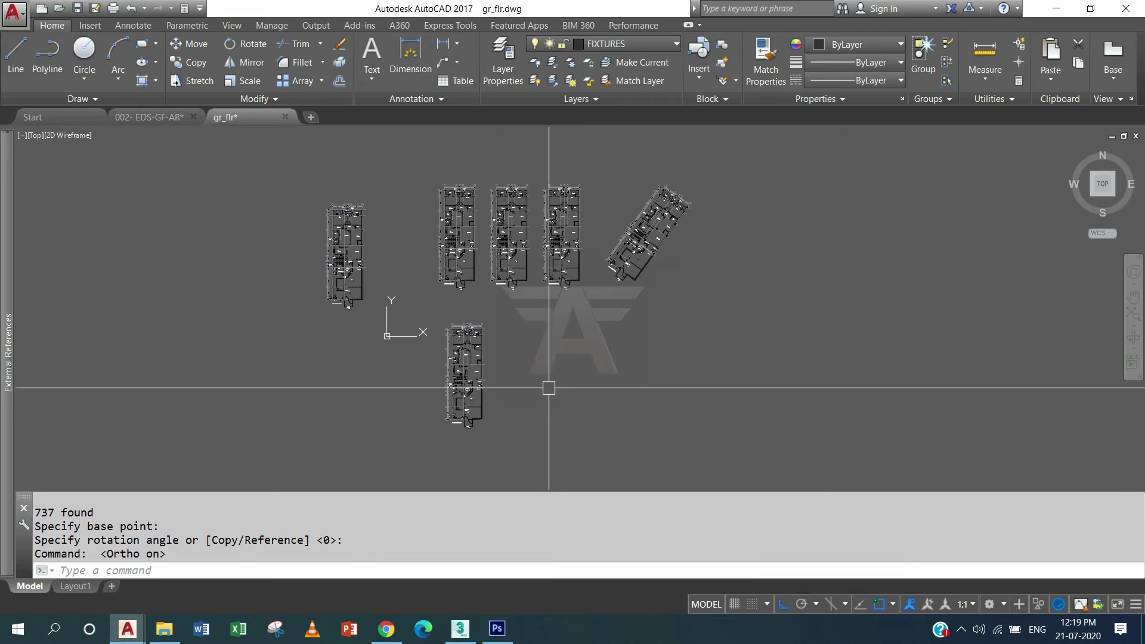
click(429, 313)
click(536, 436)
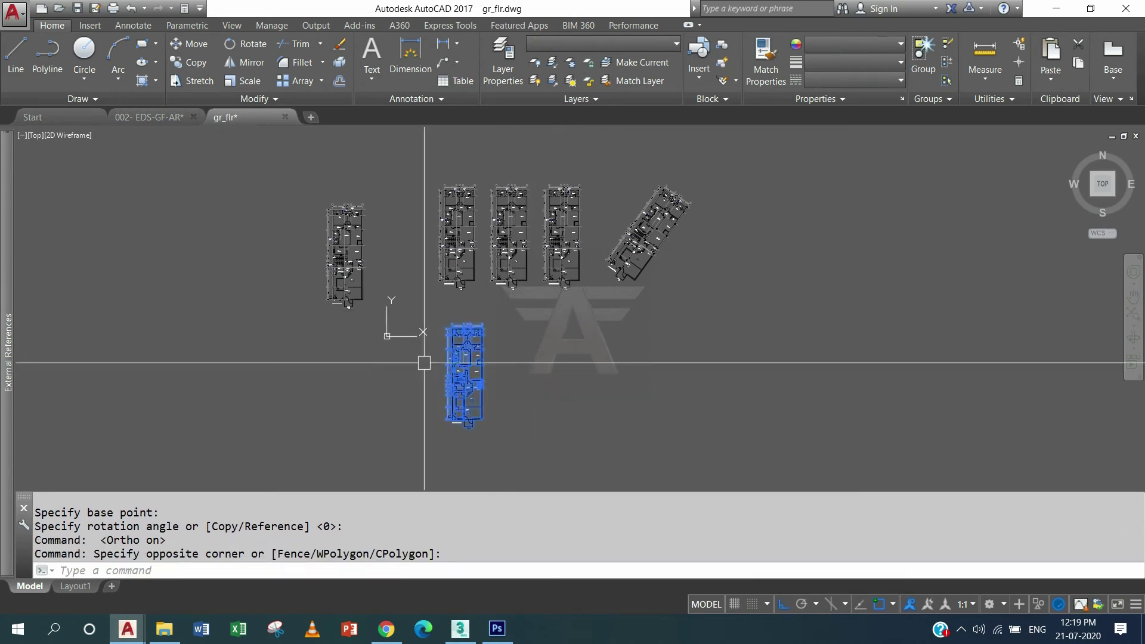
Rotate the lower plan about its corner so it lies horizontally.
click(245, 44)
scroll(507, 423, up, 4)
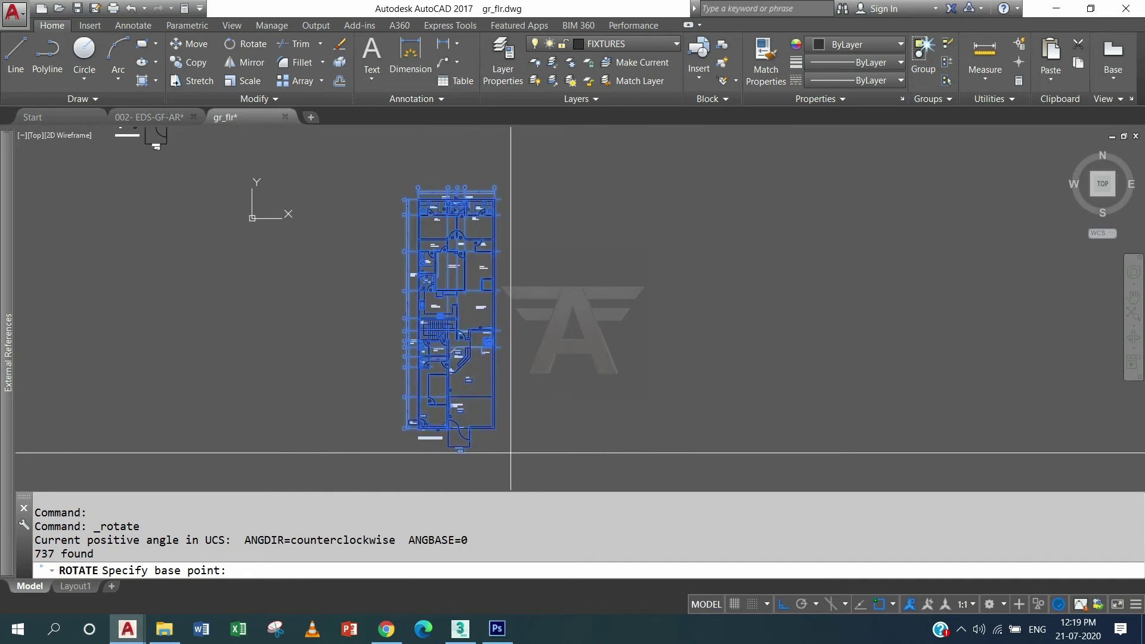
scroll(491, 431, up, 2)
click(482, 418)
scroll(550, 384, down, 2)
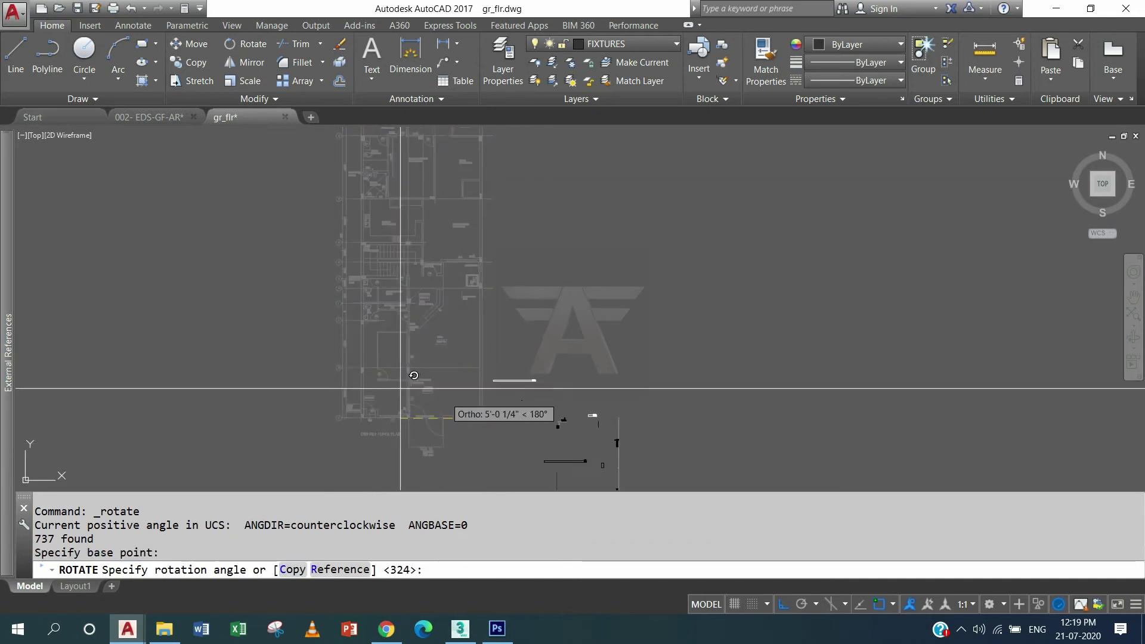
scroll(381, 384, down, 2)
middle_drag(437, 461, 484, 411)
click(479, 414)
scroll(568, 345, up, 4)
scroll(563, 322, up, 1)
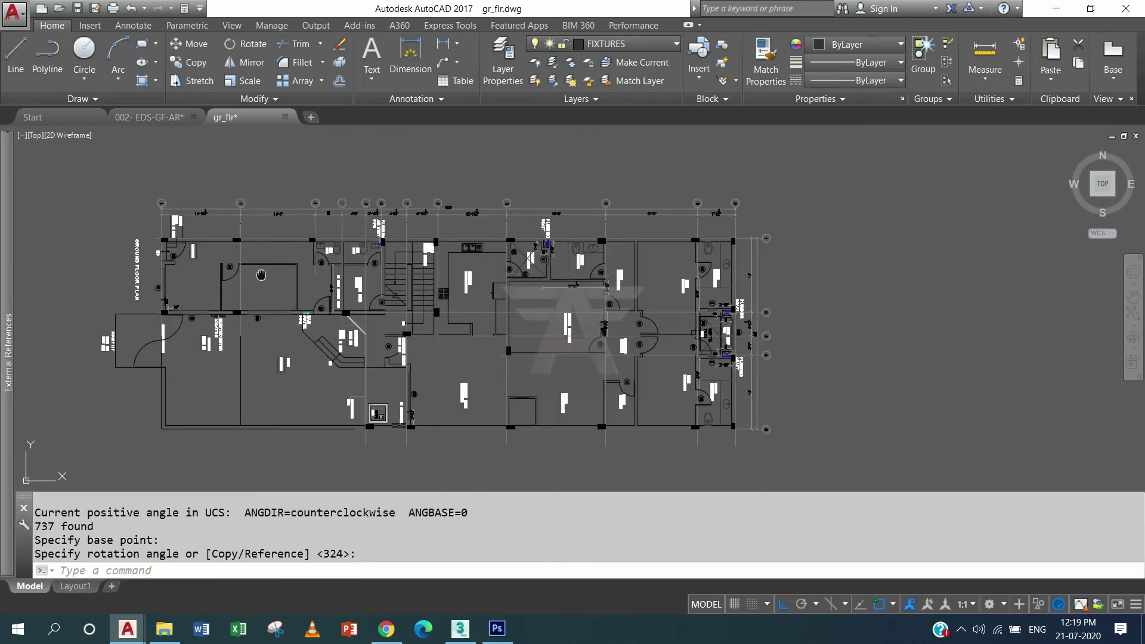
middle_drag(242, 231, 258, 236)
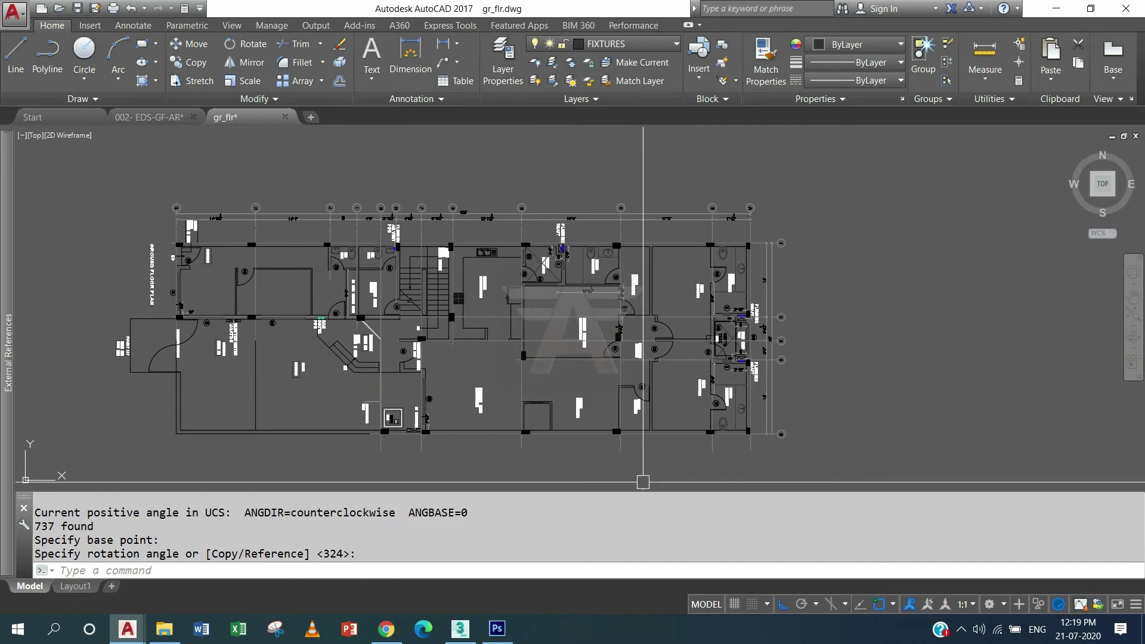
Set polar tracking to 45° increments.
click(815, 604)
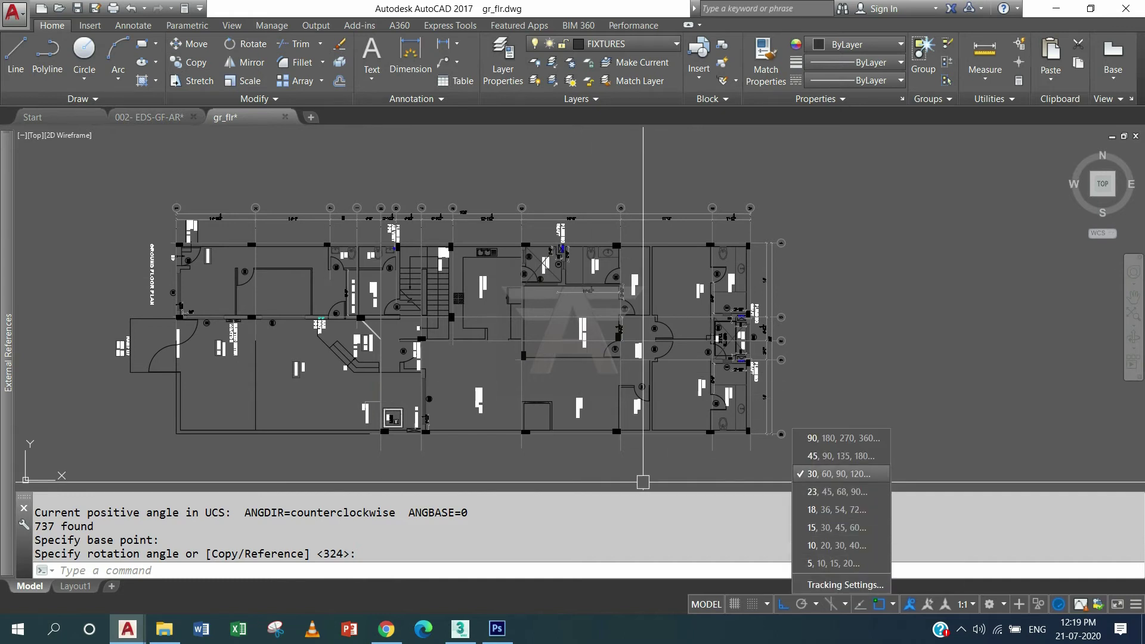
click(840, 456)
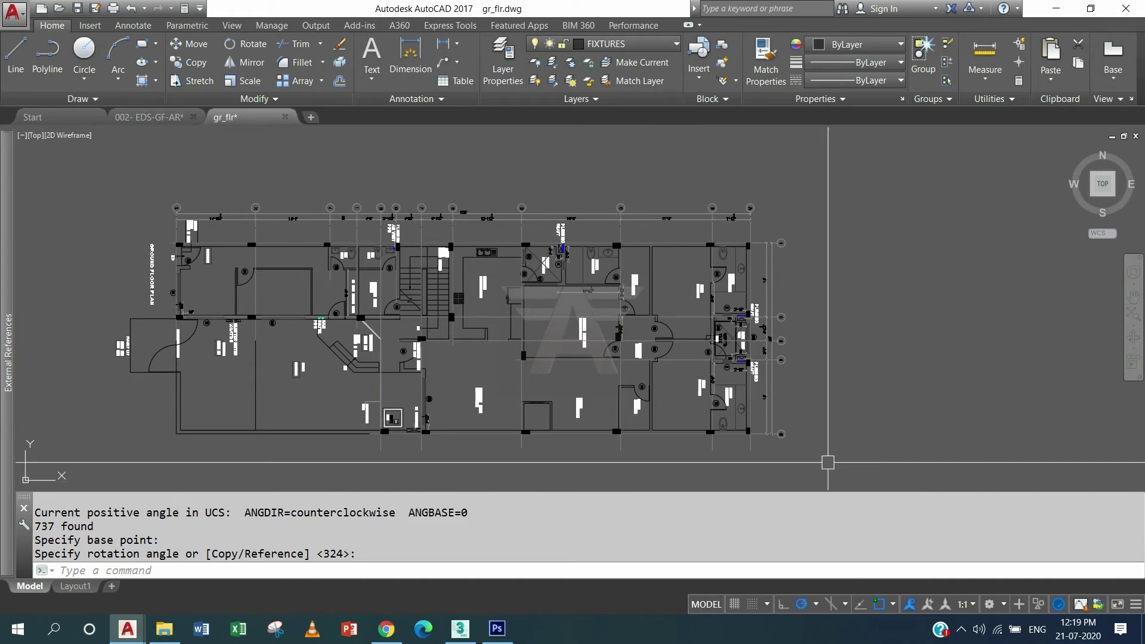
click(815, 605)
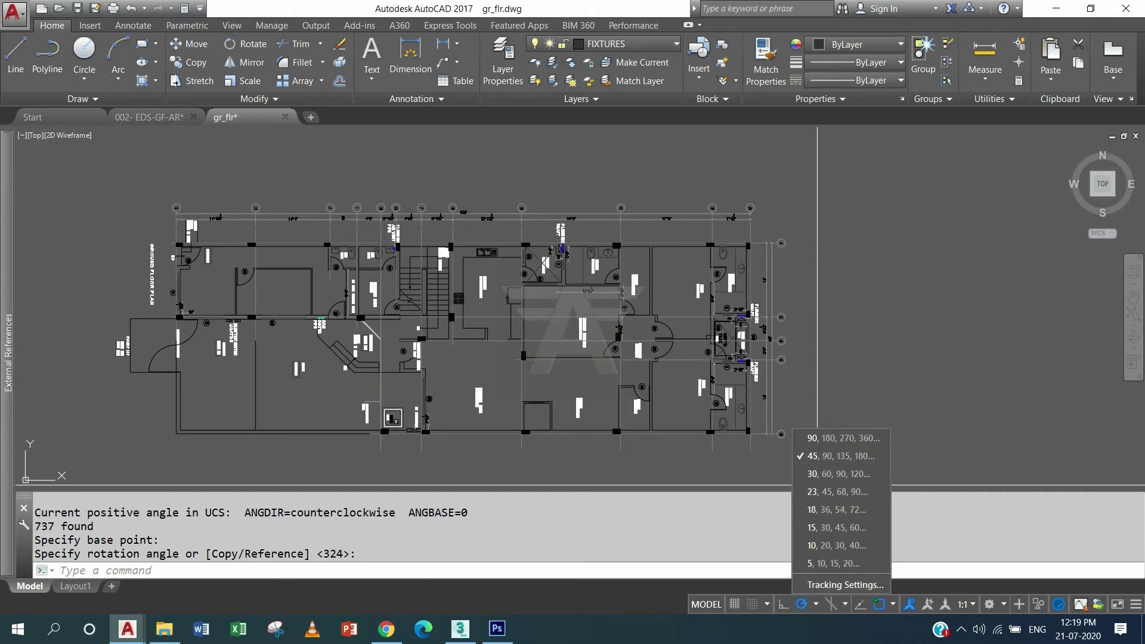
scroll(690, 334, down, 2)
scroll(724, 383, down, 3)
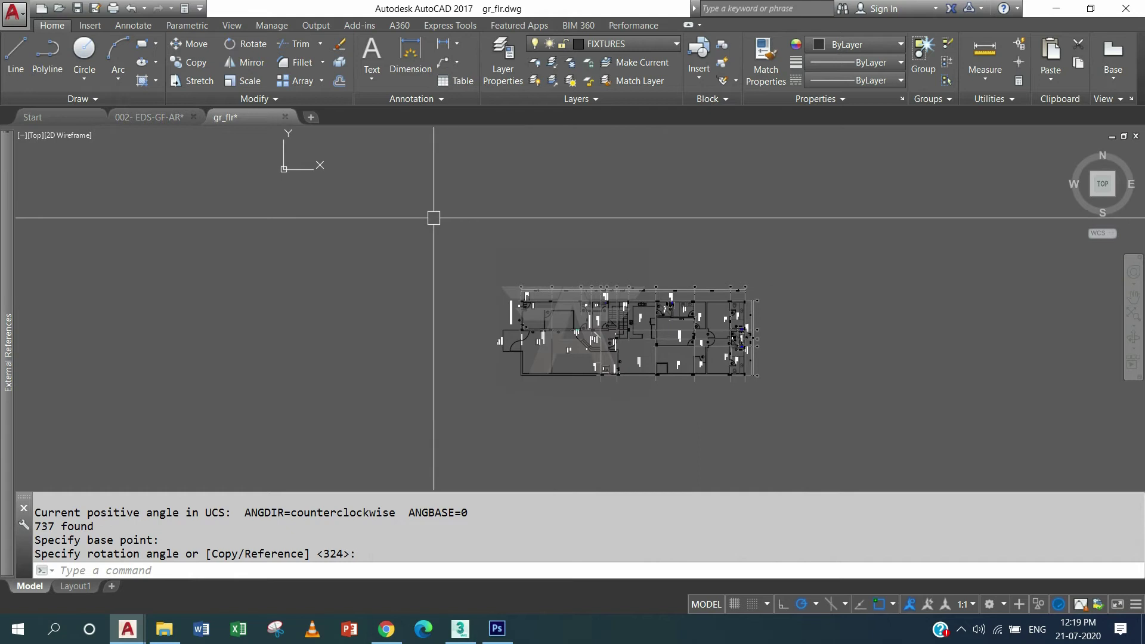
mouse_move(310, 156)
middle_down()
mouse_move(425, 322)
mouse_move(515, 382)
middle_up()
scroll(509, 250, down, 3)
Rotate the left plan copy about its bottom corner onto a diagonal.
click(364, 241)
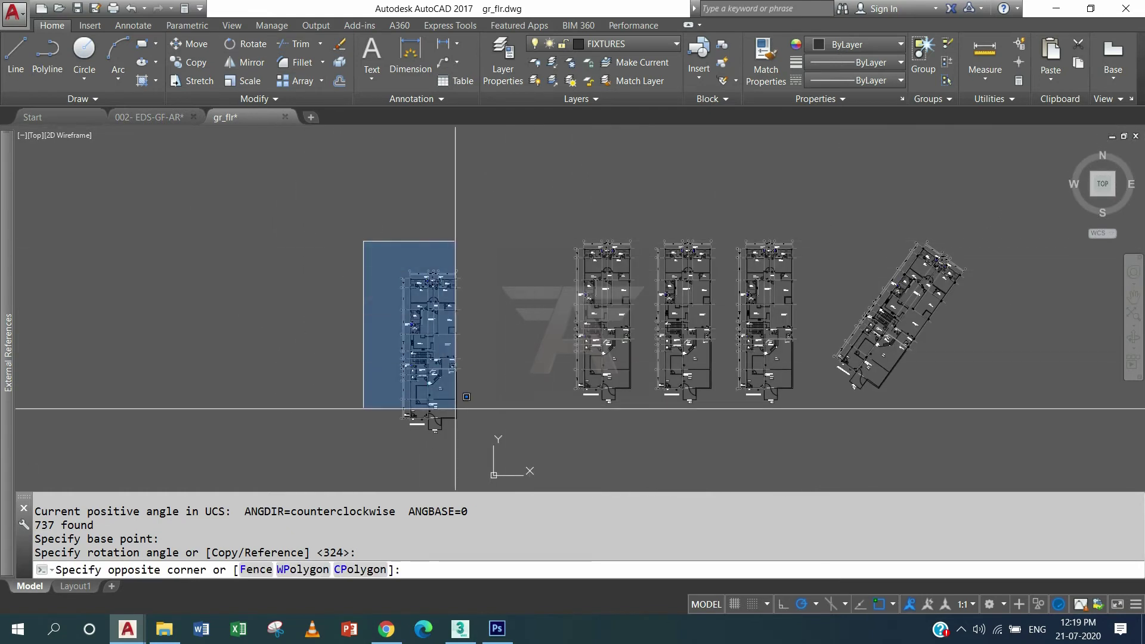
click(478, 442)
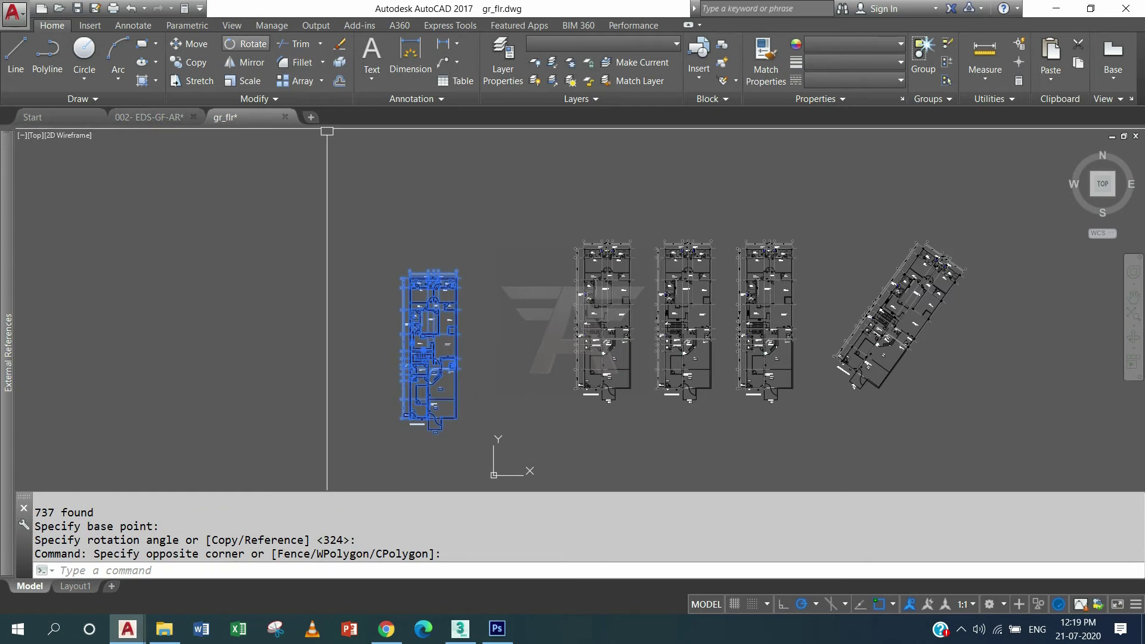
click(247, 43)
scroll(480, 441, up, 2)
click(444, 401)
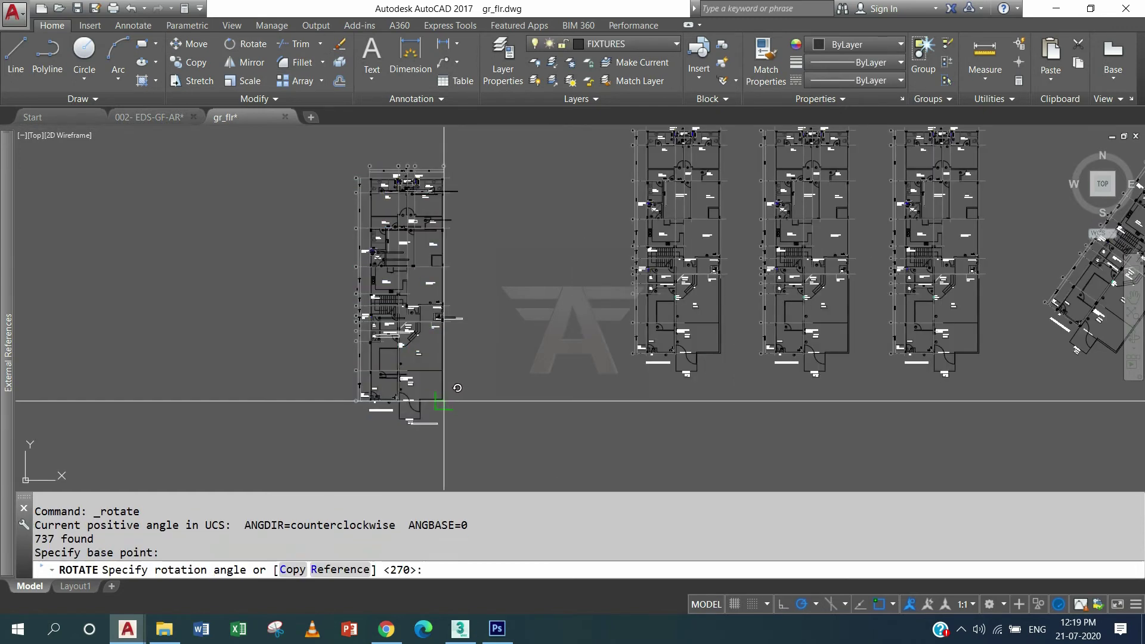
click(454, 411)
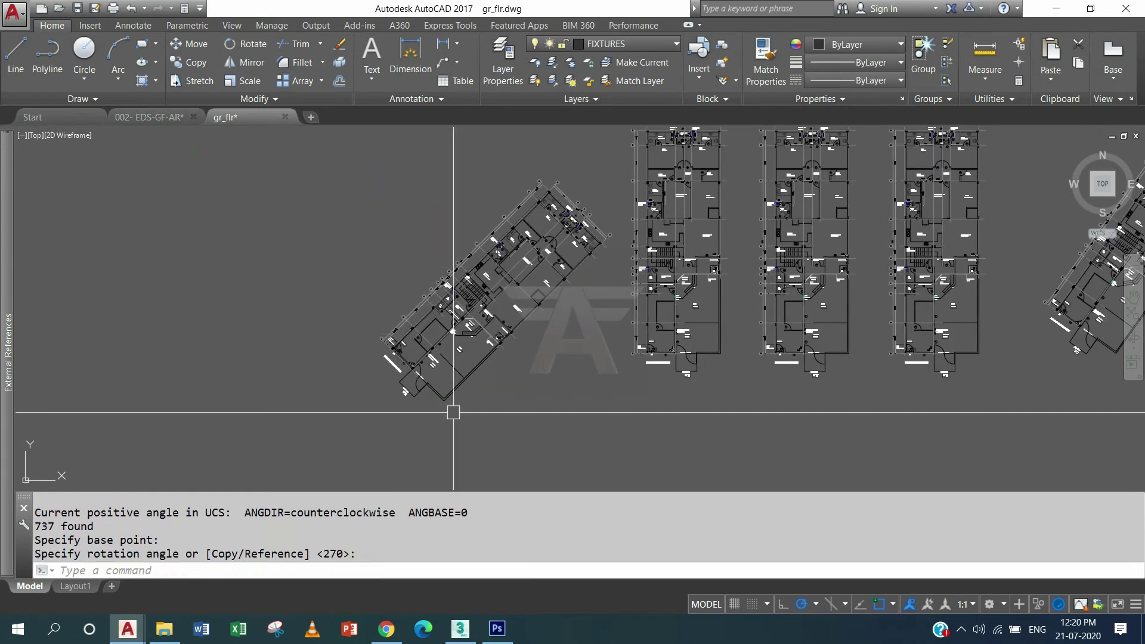
Pan to the bottom horizontal plan and begin a selection window around it.
scroll(531, 222, down, 2)
mouse_move(554, 288)
middle_down()
mouse_move(369, 306)
mouse_move(298, 226)
middle_up()
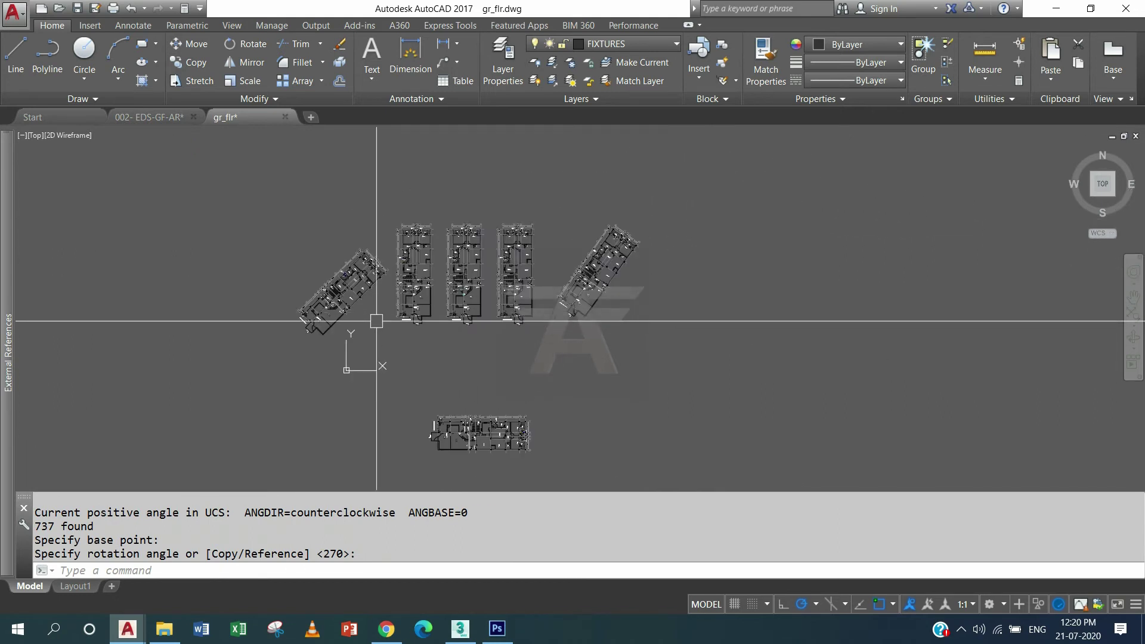
middle_drag(497, 434, 528, 405)
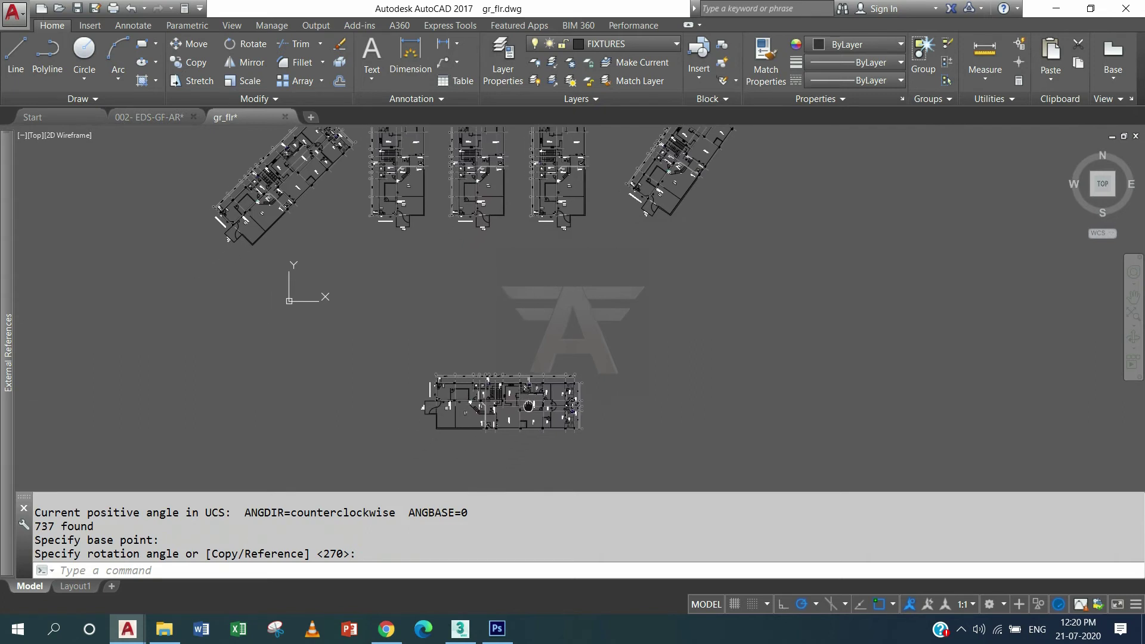
click(390, 342)
Rotate the bottom horizontal plan copy 135° so it lies diagonally.
click(618, 453)
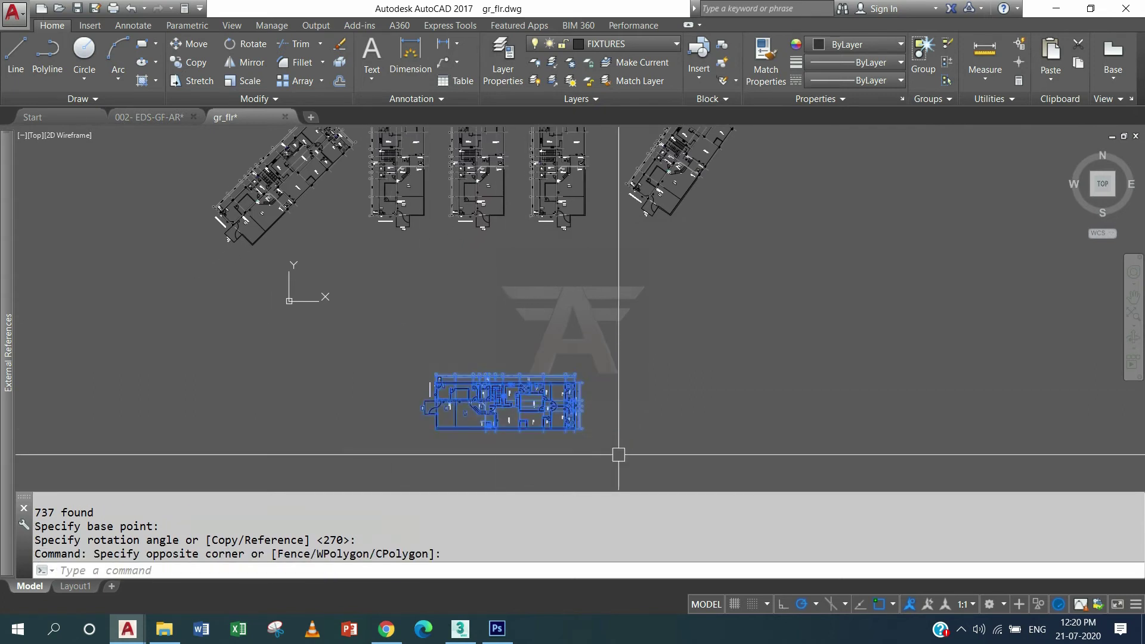
click(246, 43)
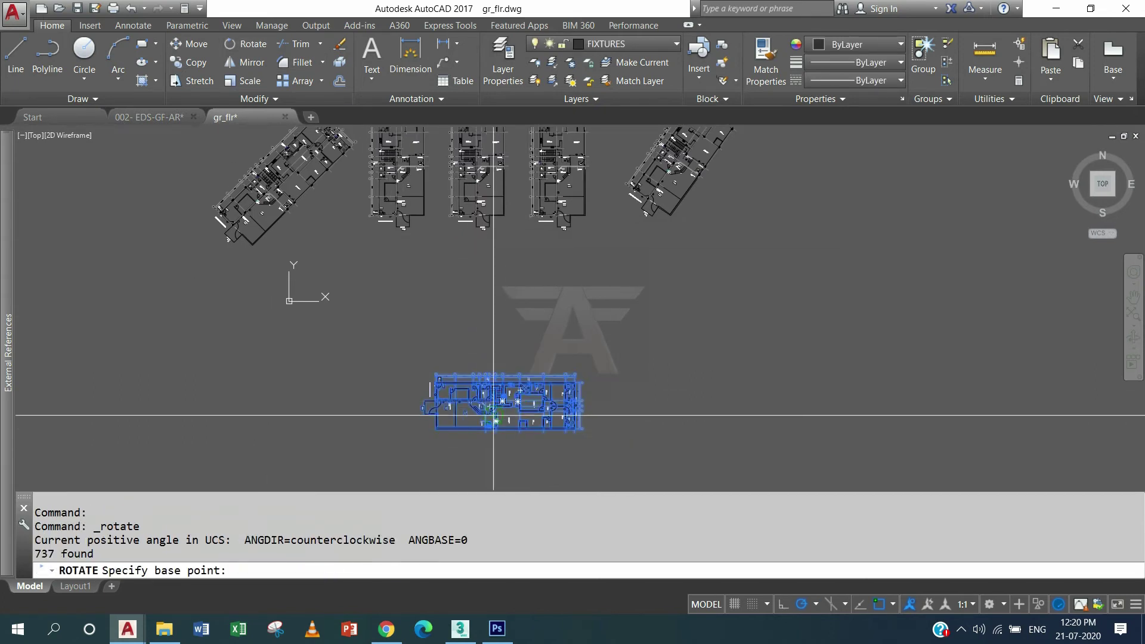
scroll(405, 400, up, 3)
scroll(397, 400, up, 3)
click(397, 400)
scroll(430, 301, down, 4)
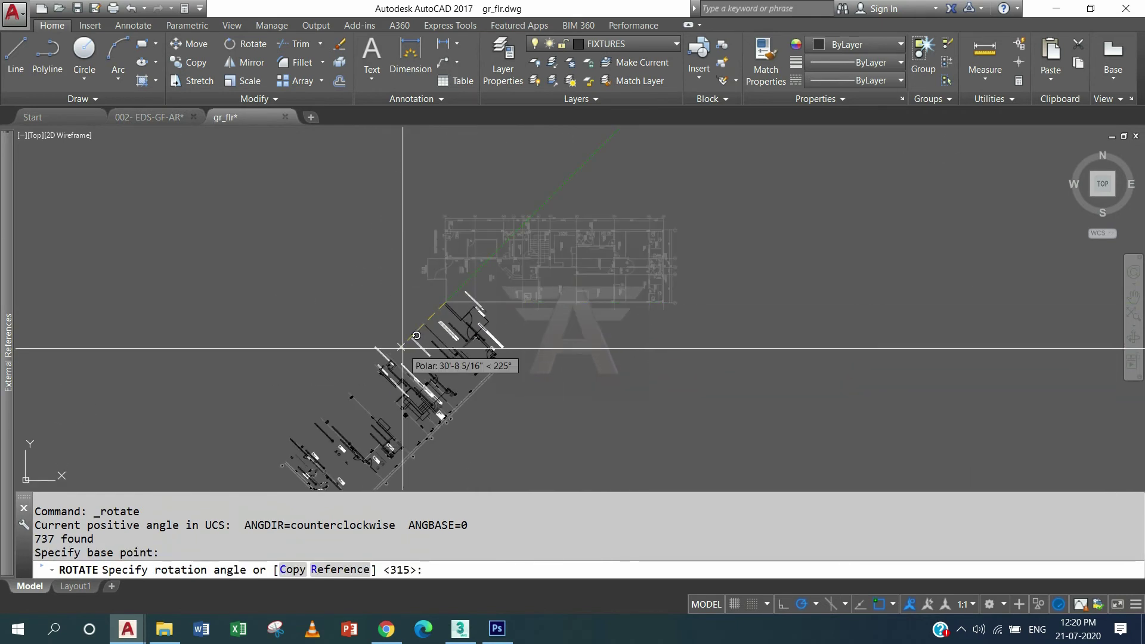
scroll(403, 348, down, 2)
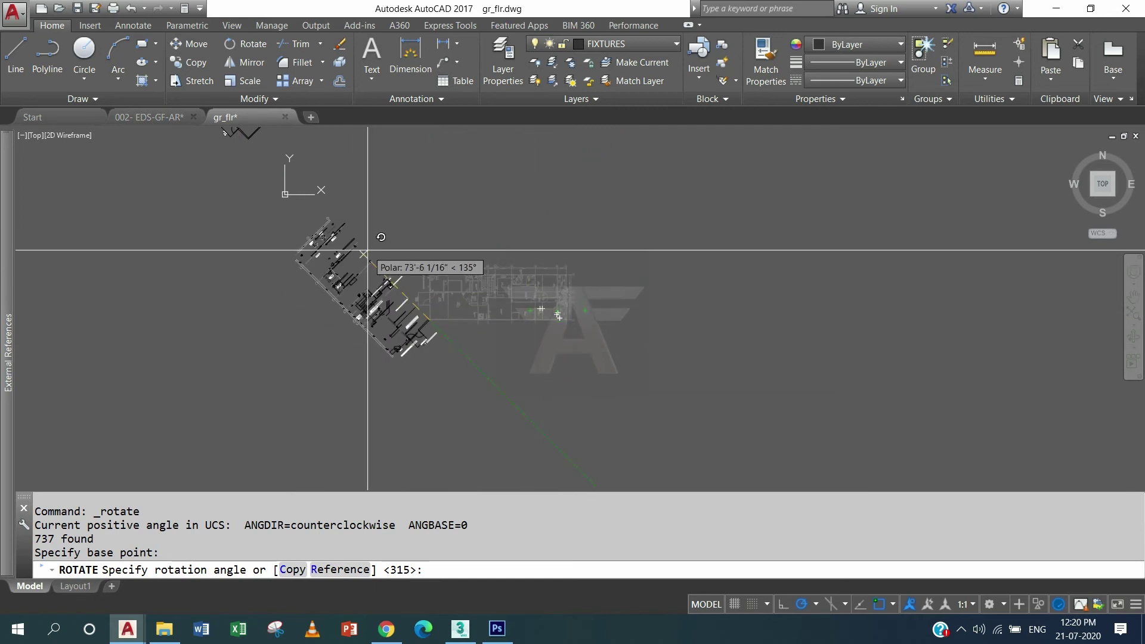
click(368, 251)
scroll(330, 256, up, 4)
scroll(330, 256, down, 2)
Pan the copies back to centre and begin a window around the diagonal plan.
middle_drag(391, 220, 448, 384)
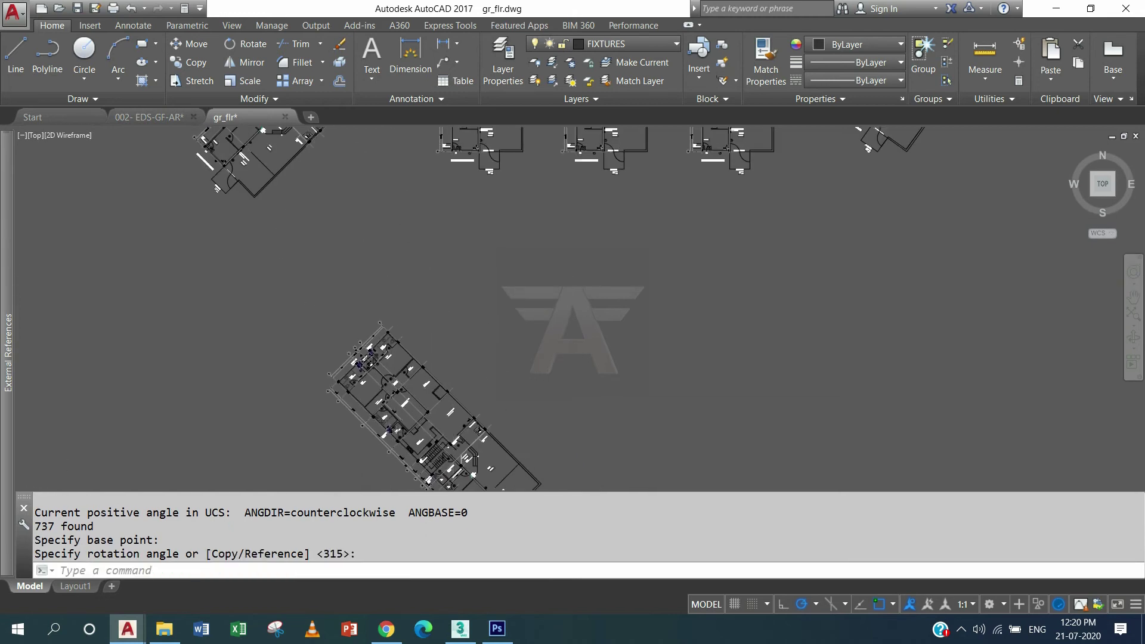
scroll(460, 377, down, 2)
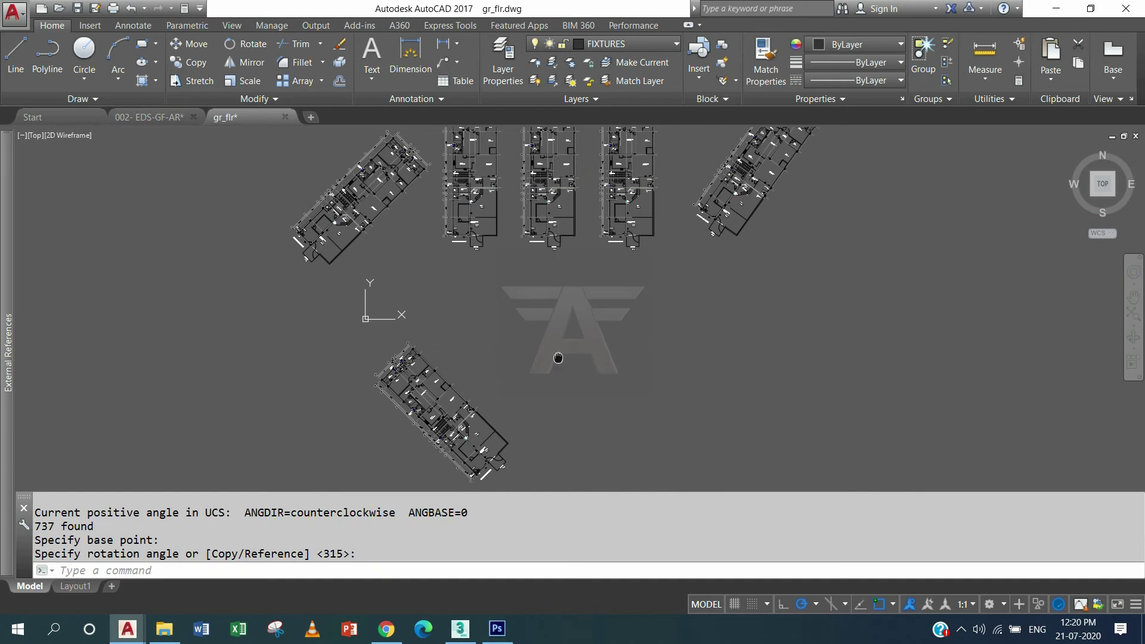
middle_drag(558, 358, 536, 301)
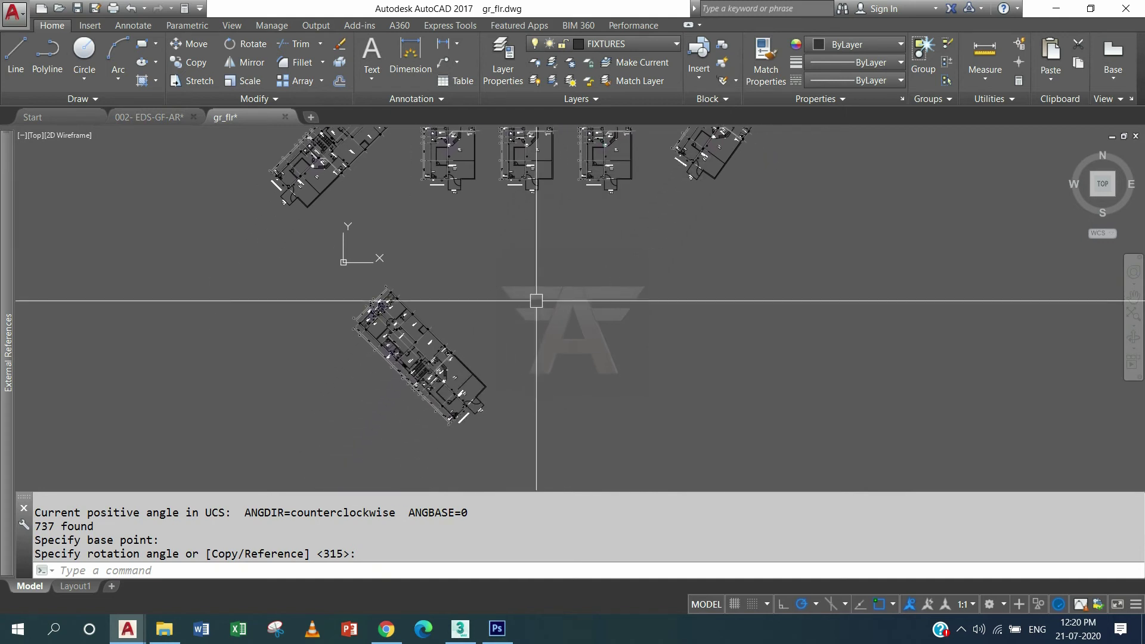
click(319, 284)
Rotate the diagonal bottom plan about its right corner so it stands upright.
click(546, 411)
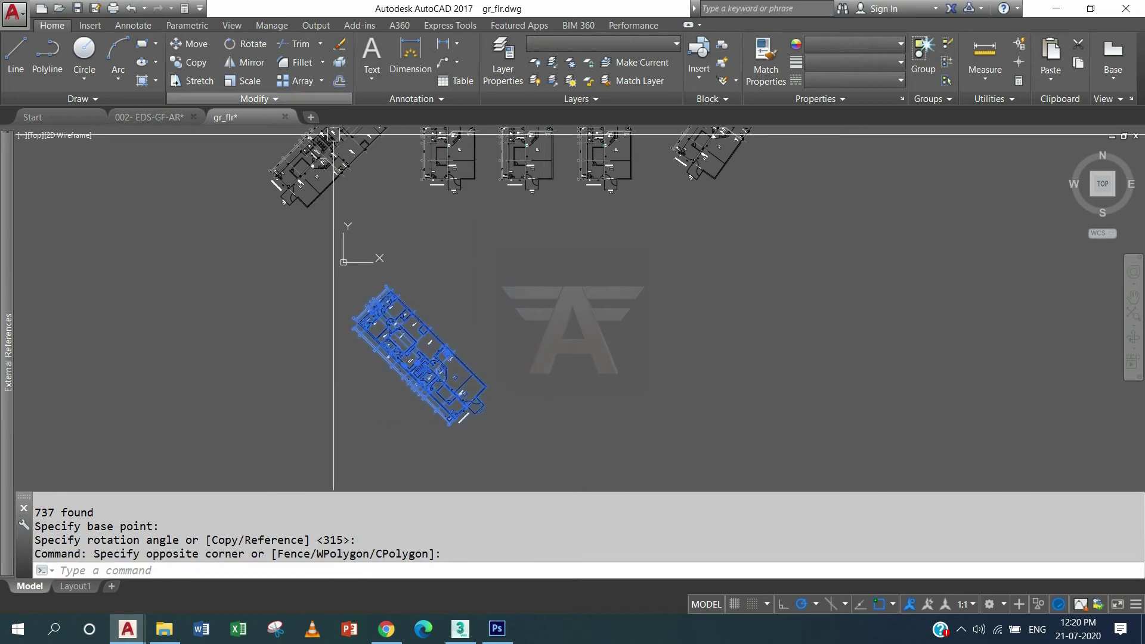
click(245, 43)
scroll(477, 388, up, 4)
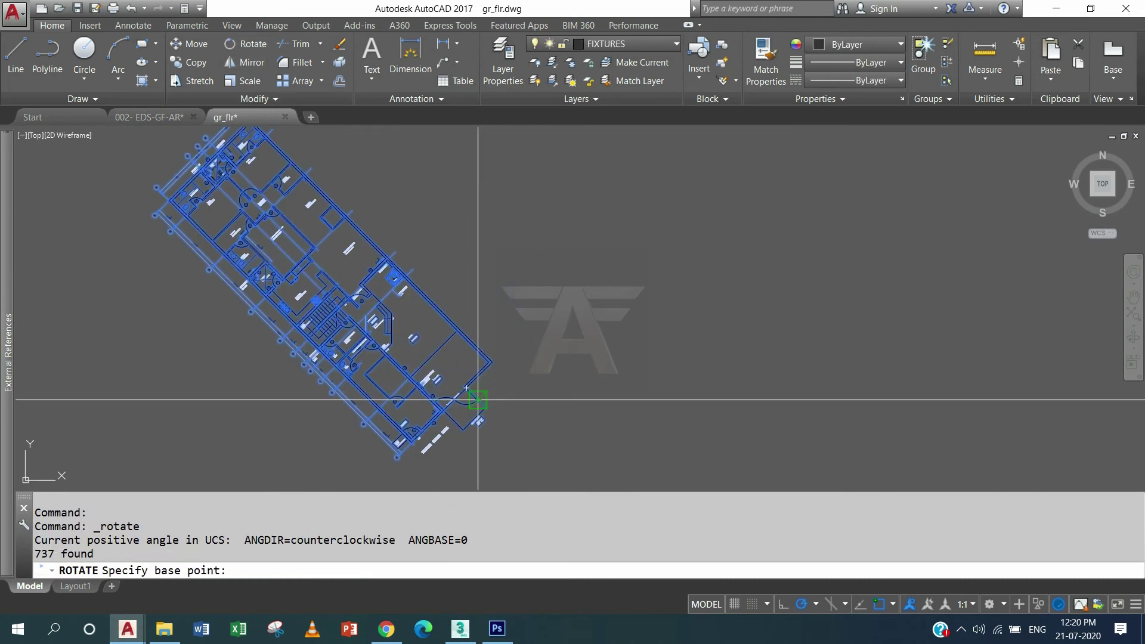
click(492, 361)
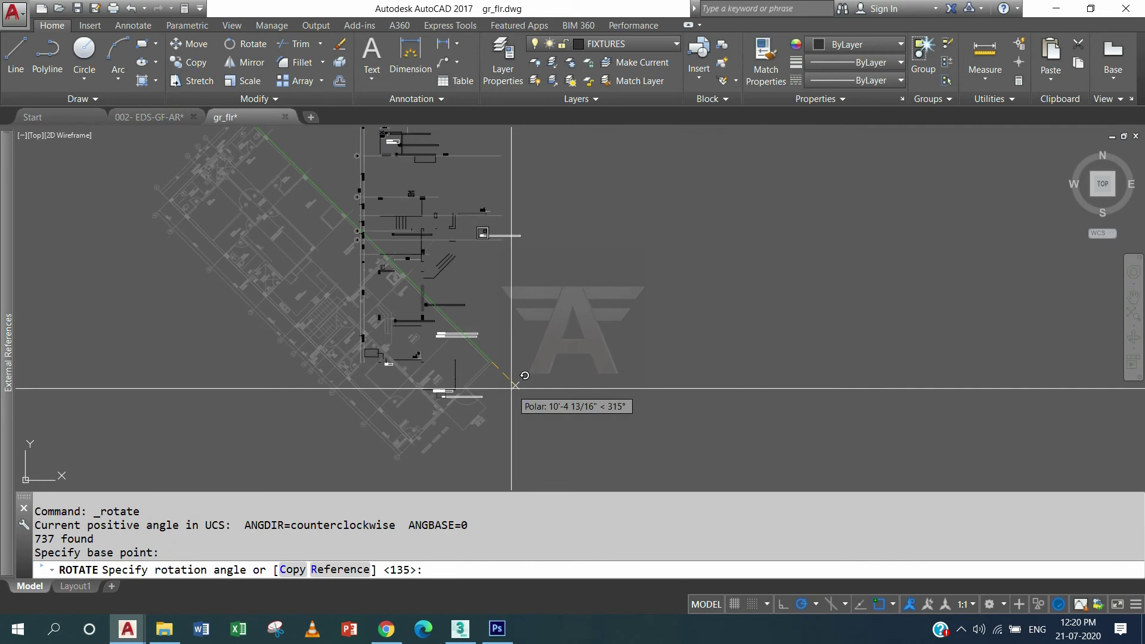
scroll(513, 385, down, 2)
click(525, 302)
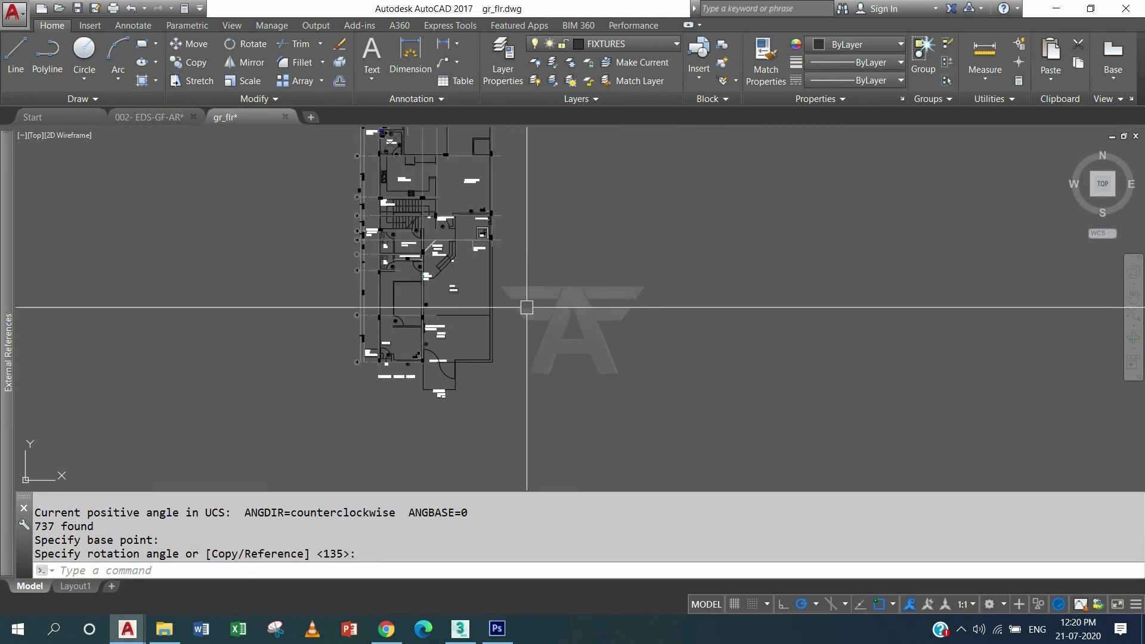
mouse_move(537, 281)
middle_down()
mouse_move(513, 407)
mouse_move(524, 362)
middle_up()
scroll(525, 362, down, 2)
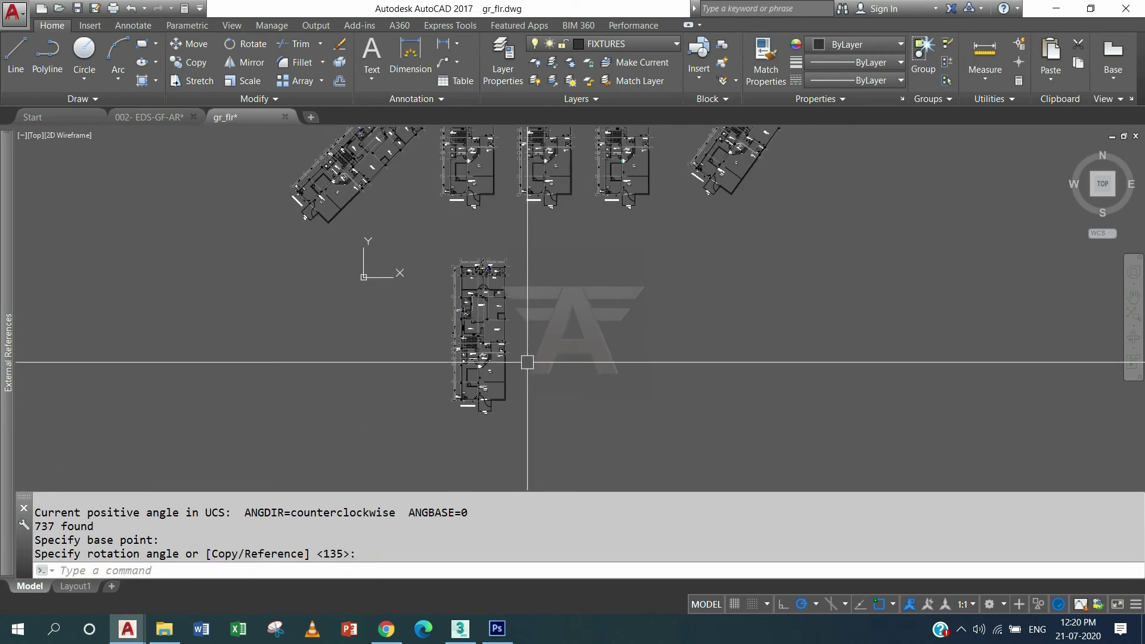
Window-select the upright lower plan and turn Ortho back on.
click(427, 238)
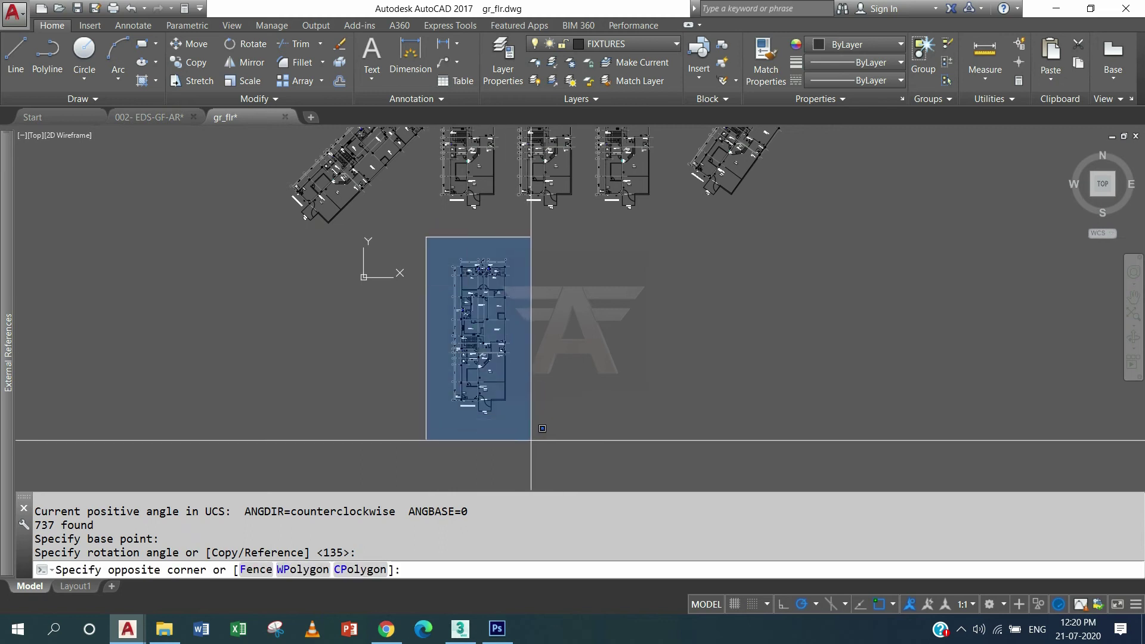
click(531, 440)
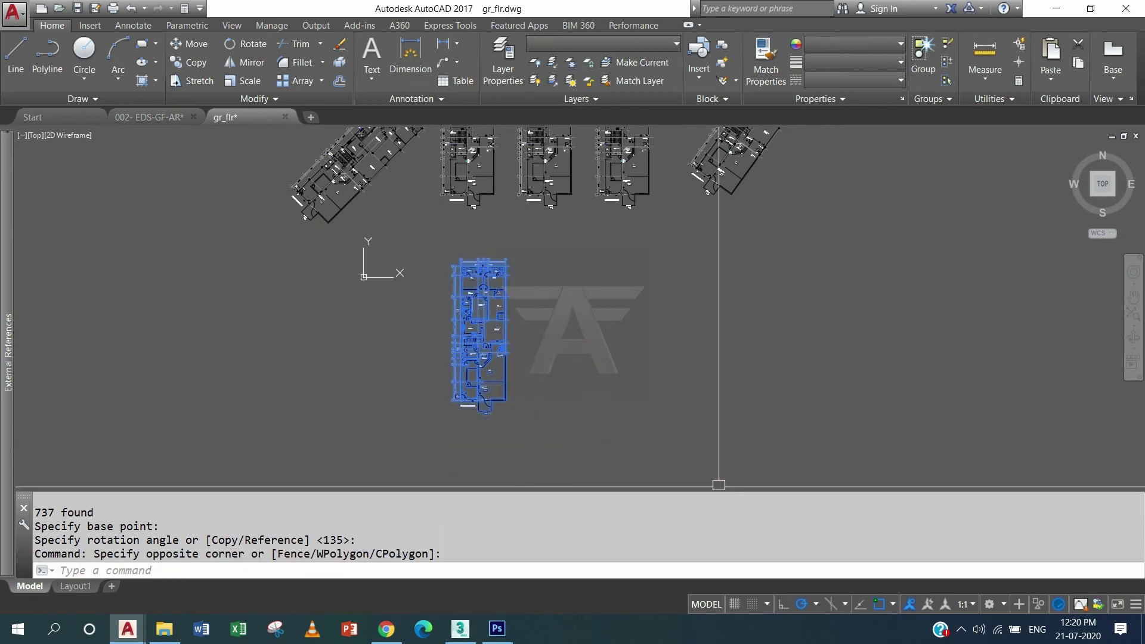
click(783, 605)
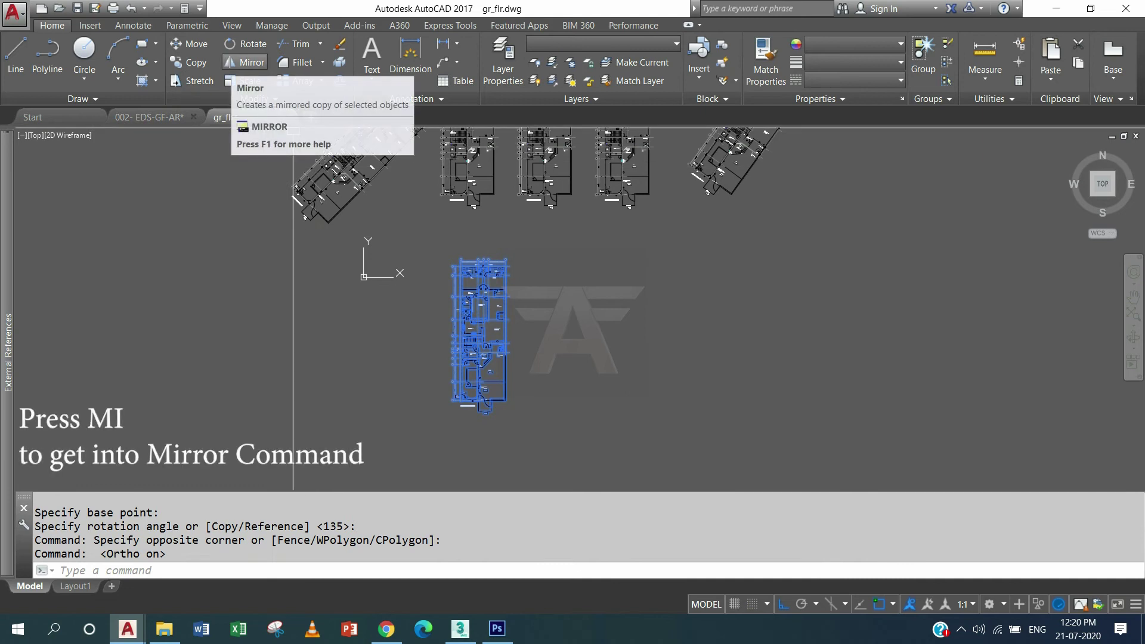
Mirror the upright plan about a vertical line through its bottom-right corner, keeping the original (N).
click(241, 64)
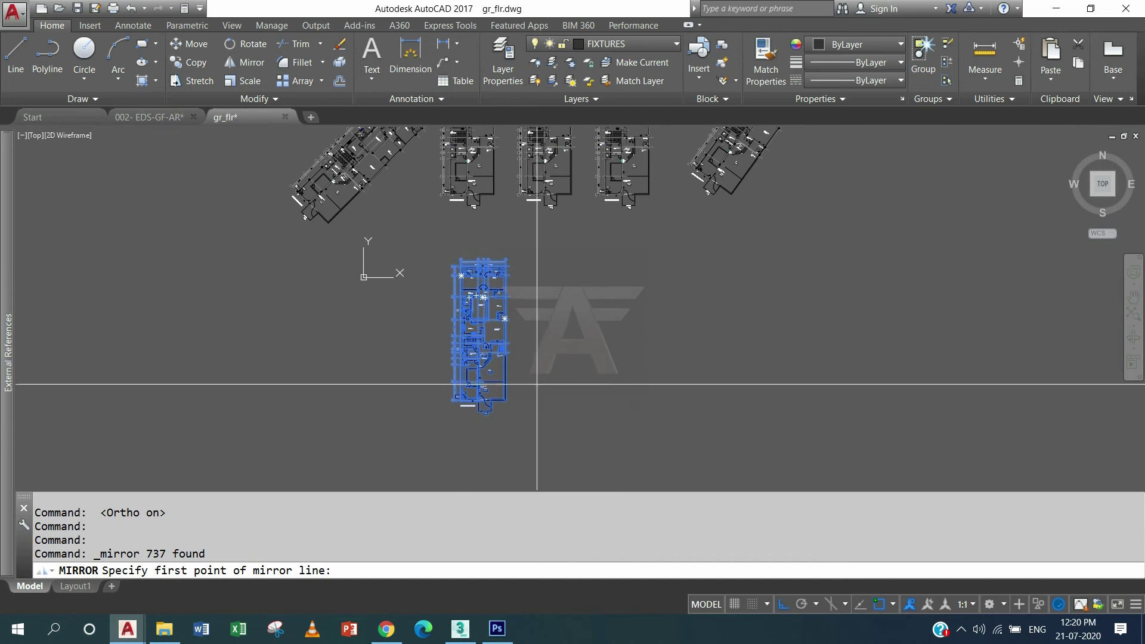
scroll(495, 388, up, 5)
scroll(482, 404, up, 1)
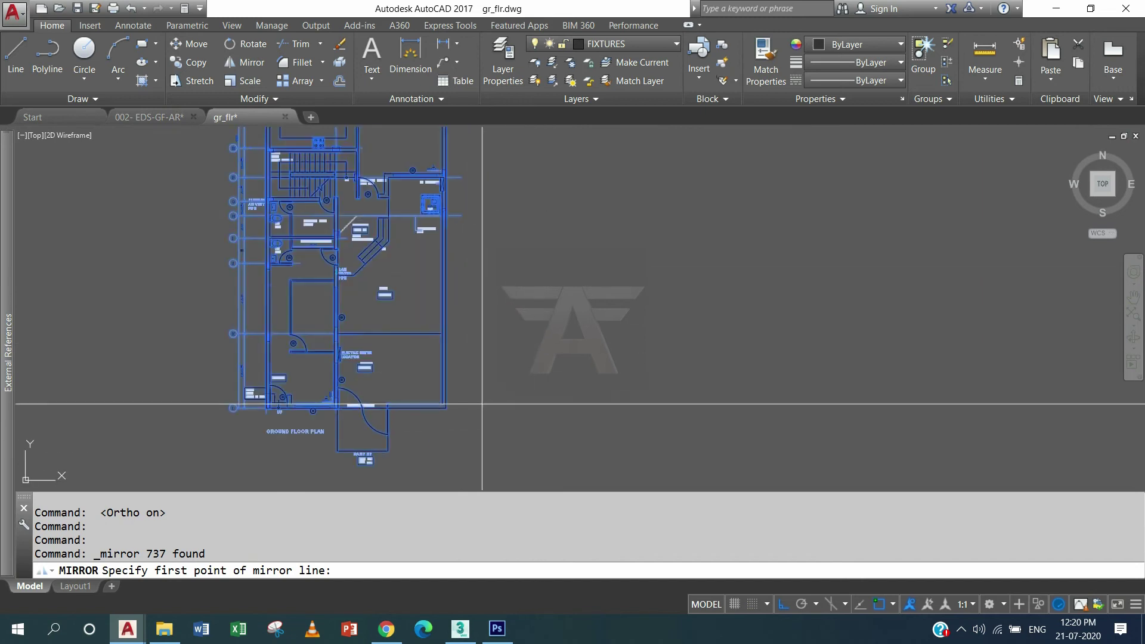
click(446, 408)
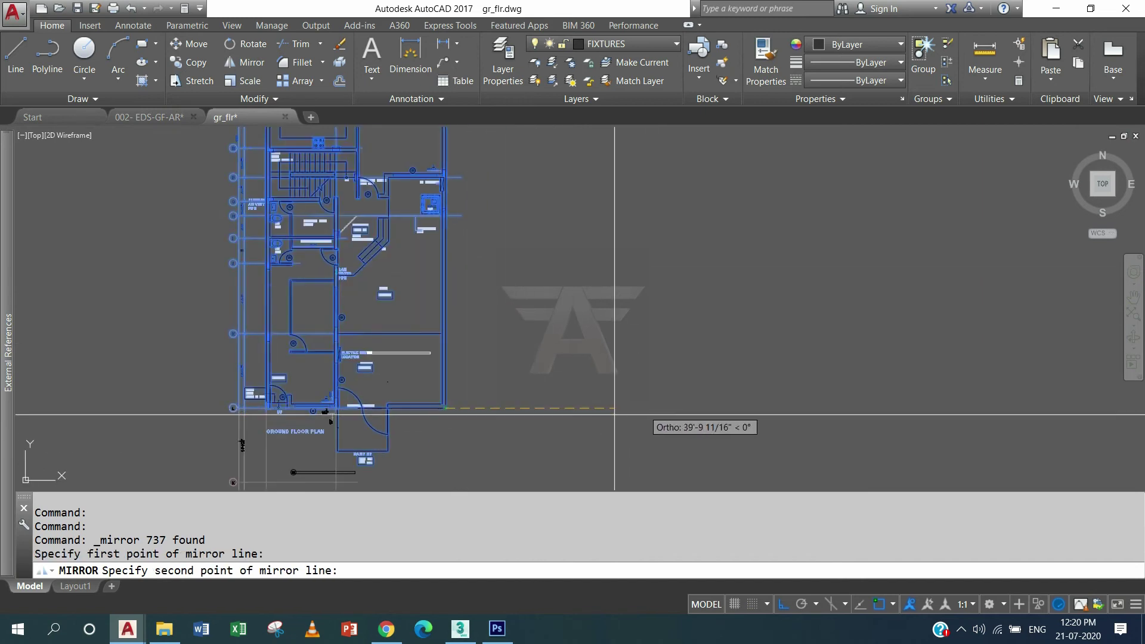
scroll(537, 376, down, 4)
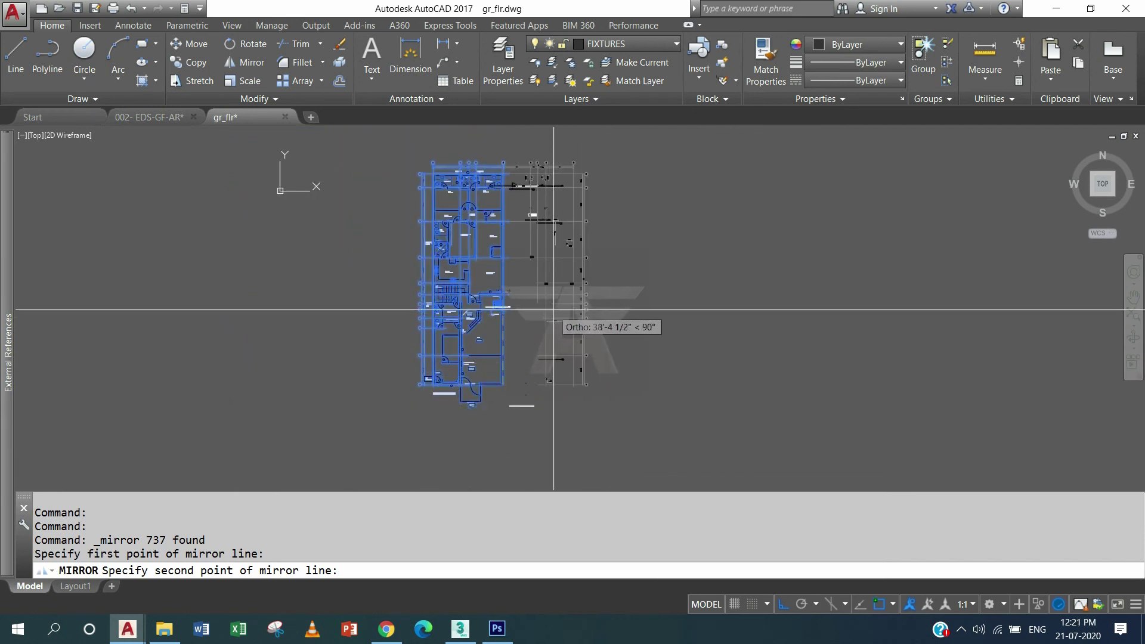
click(554, 310)
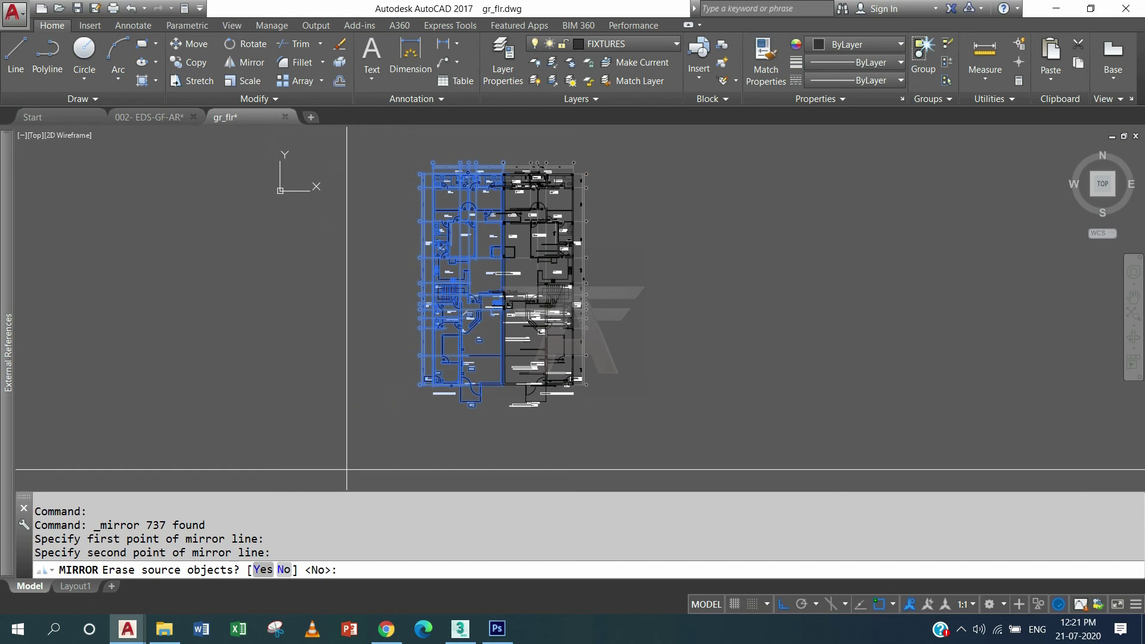
text(N)
key(Return)
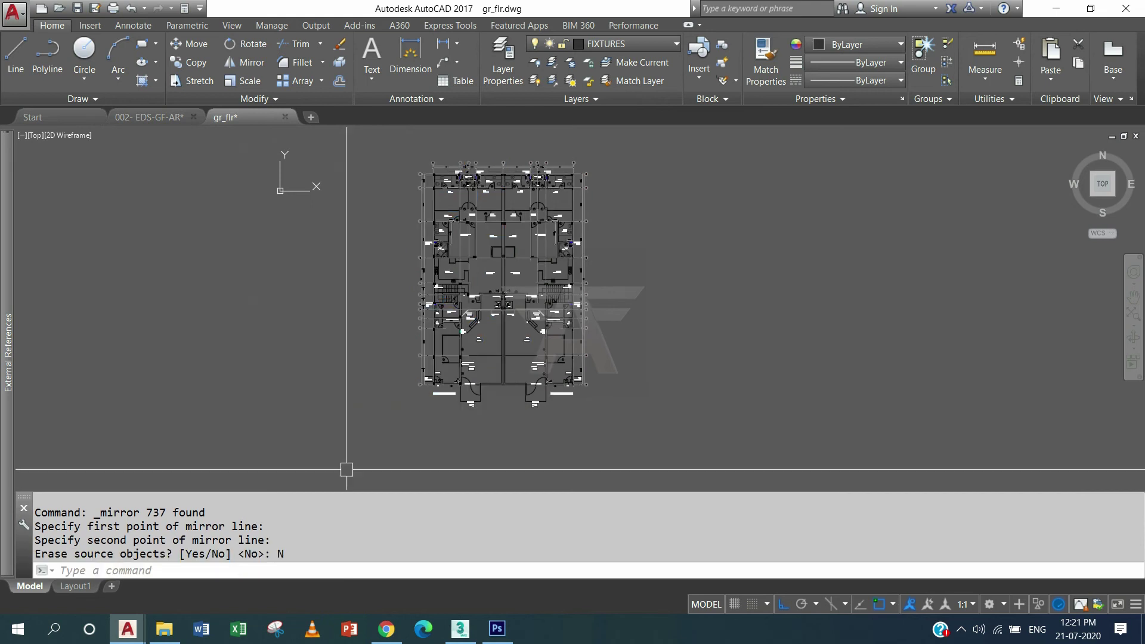
middle_drag(528, 294, 578, 317)
scroll(578, 317, up, 3)
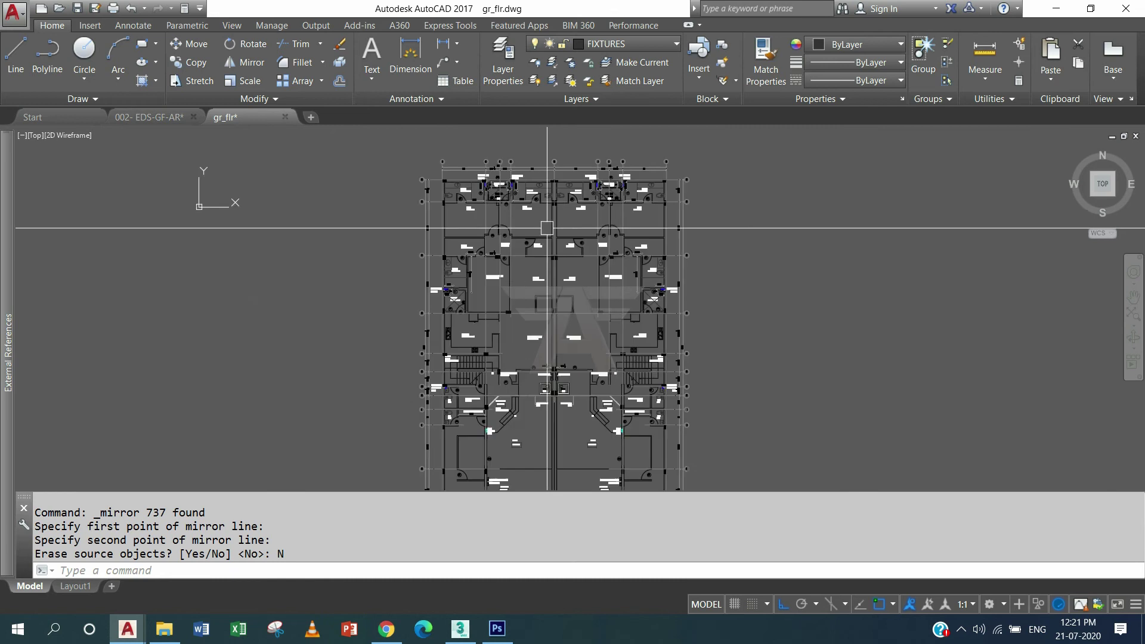
scroll(570, 176, down, 1)
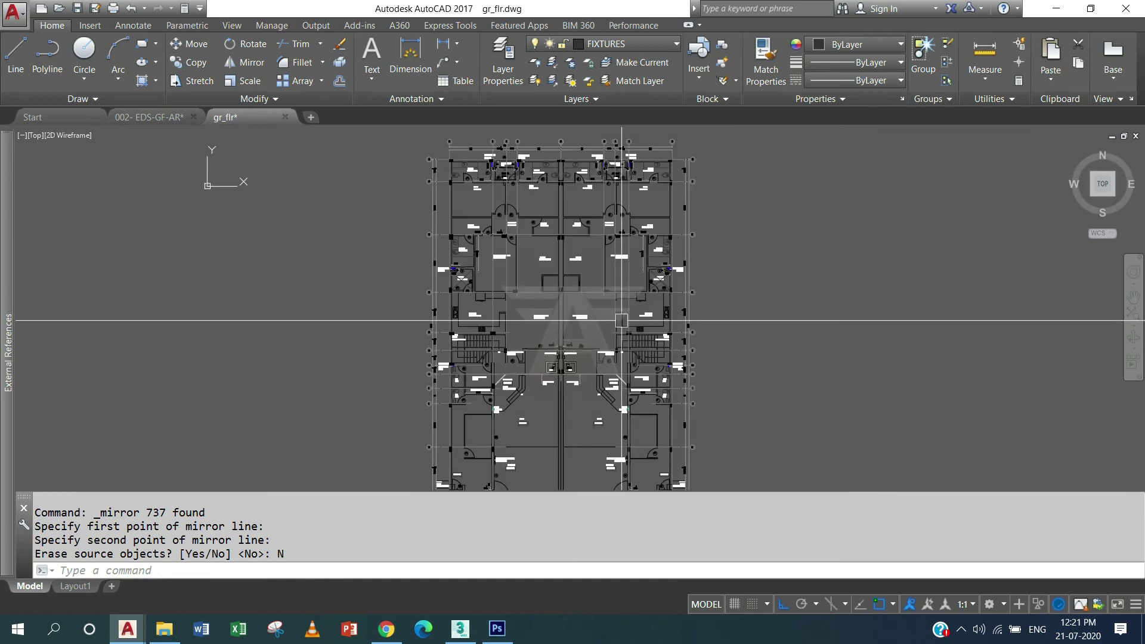
scroll(582, 319, down, 1)
scroll(582, 320, down, 1)
scroll(645, 303, down, 1)
middle_drag(645, 303, 478, 424)
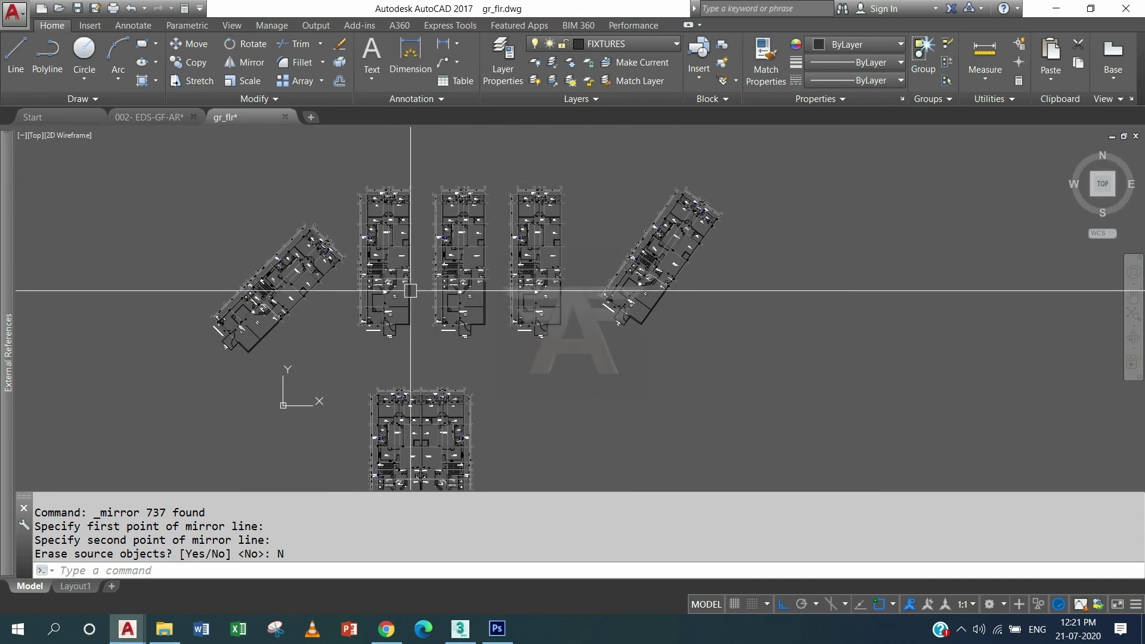
middle_drag(410, 291, 501, 243)
scroll(545, 273, up, 2)
middle_drag(545, 274, 486, 205)
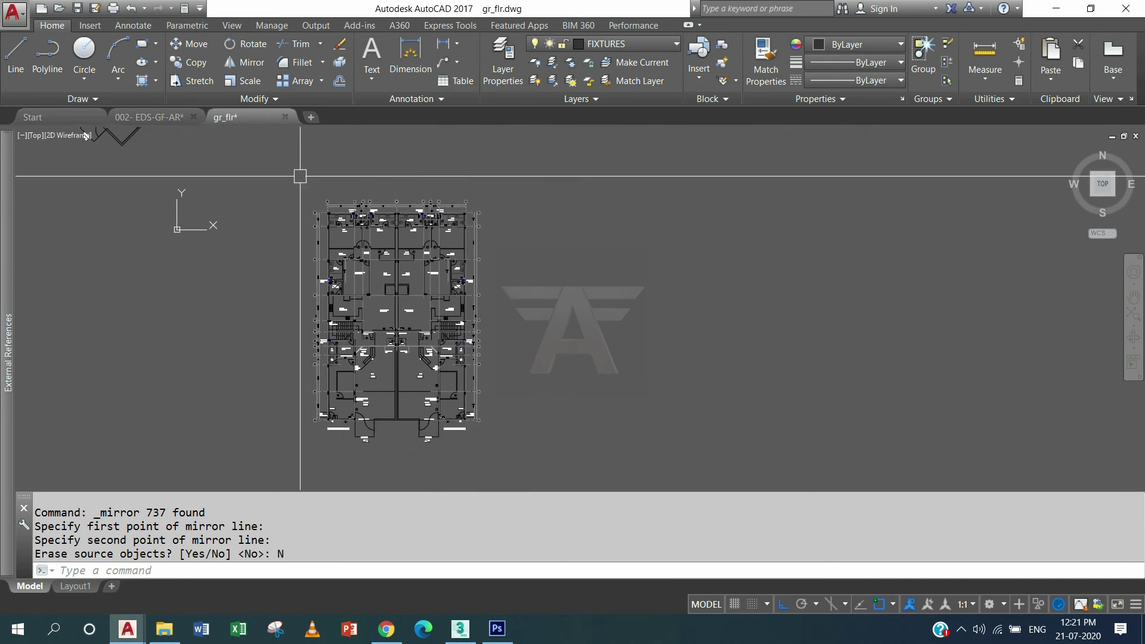
mouse_move(302, 175)
middle_down()
mouse_move(318, 210)
mouse_move(324, 354)
middle_up()
scroll(317, 210, down, 2)
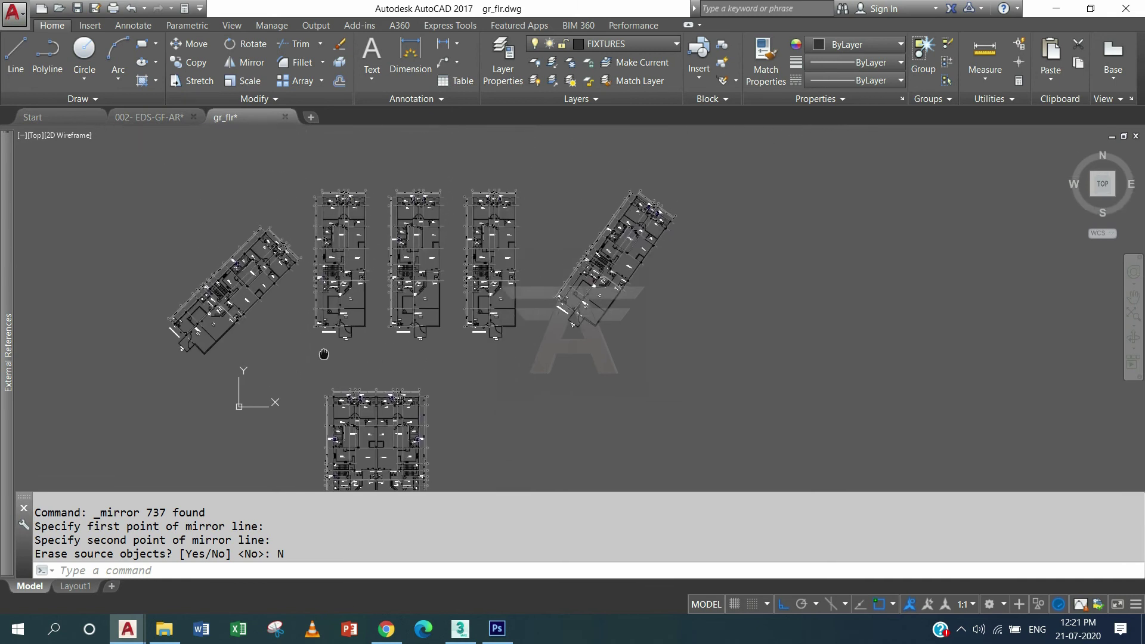
click(307, 151)
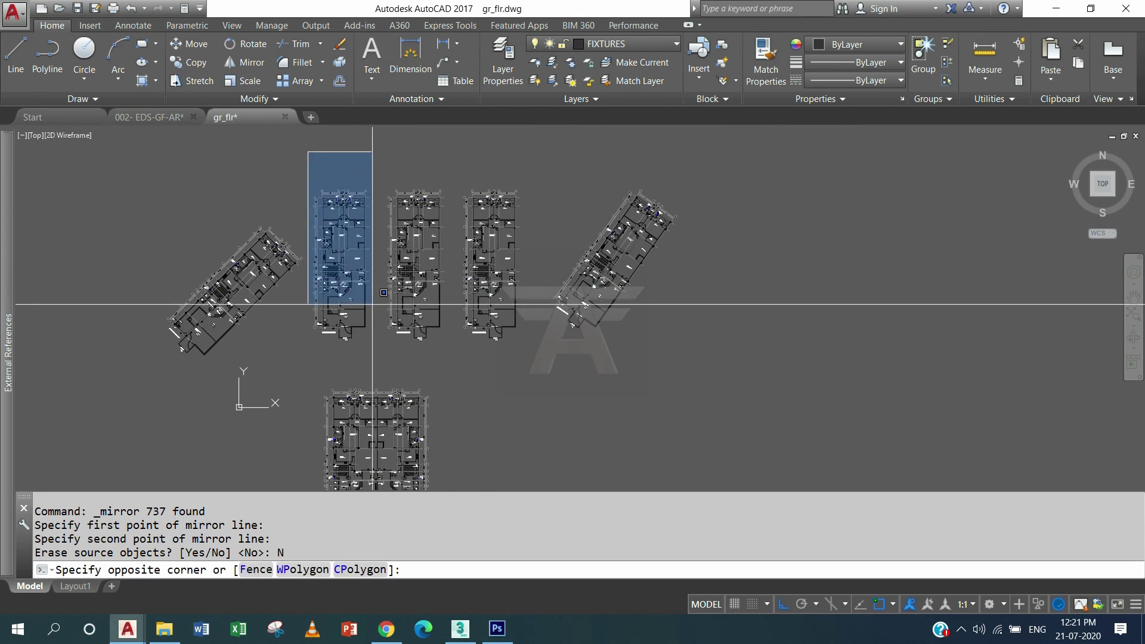
Move the leftmost upright plan horizontally to the far right, past the tilted copy, and reselect it.
click(375, 352)
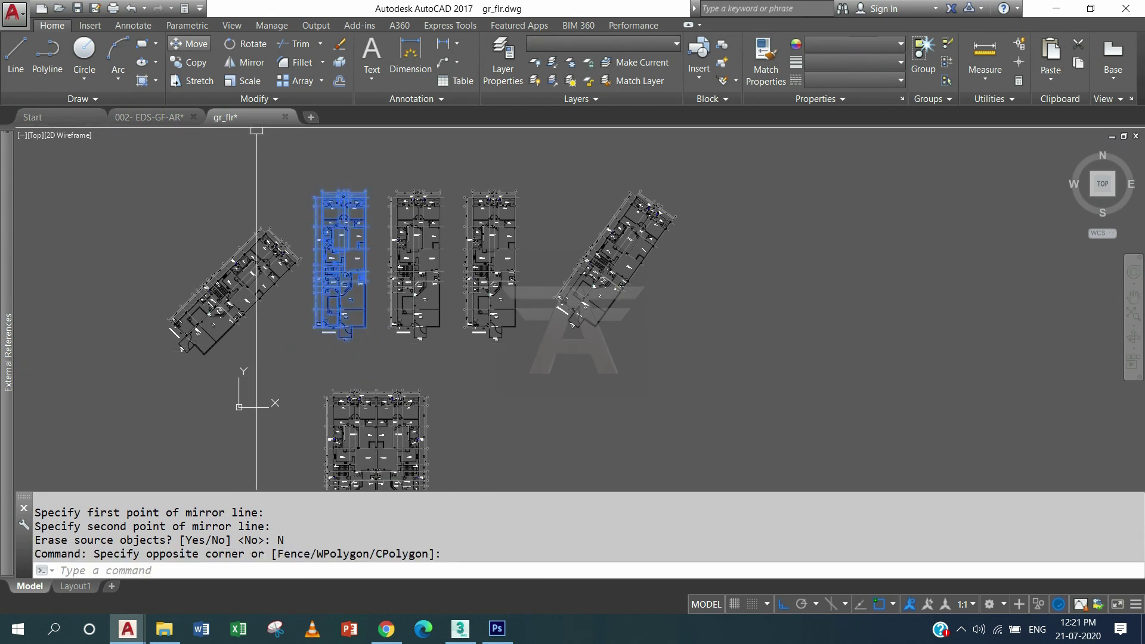
click(189, 43)
click(366, 326)
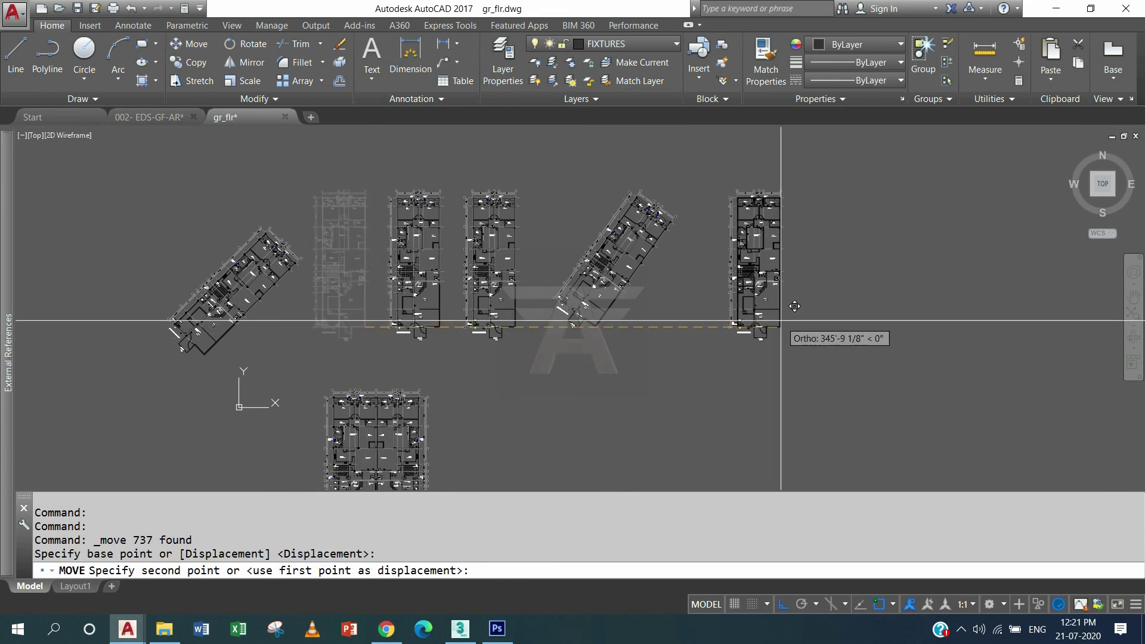
click(819, 321)
middle_drag(819, 321, 598, 363)
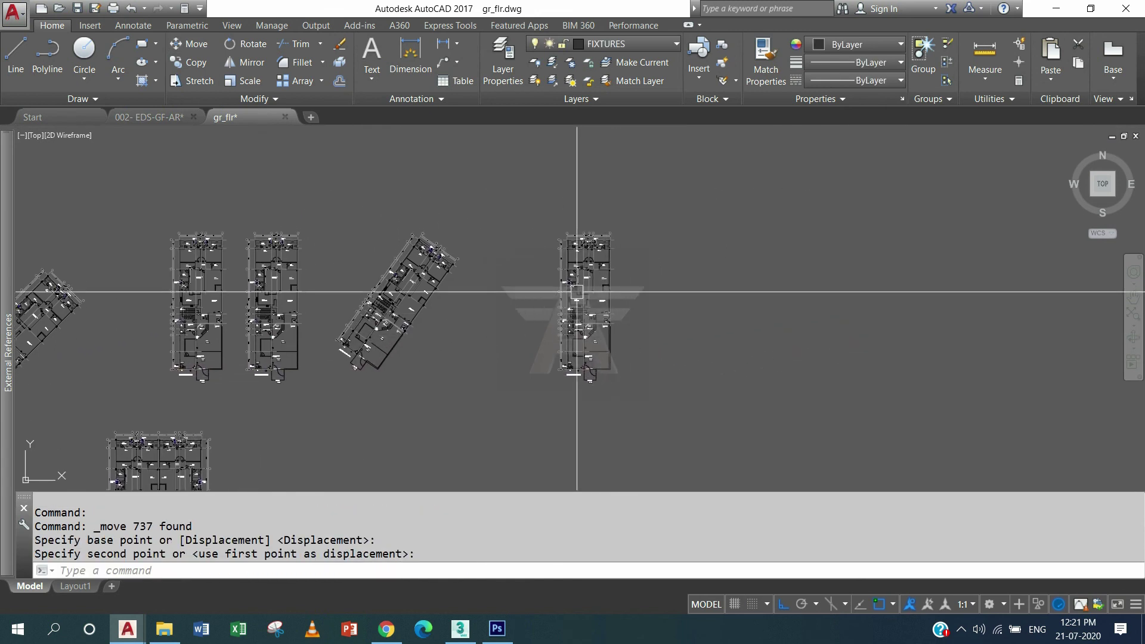
click(525, 205)
click(655, 396)
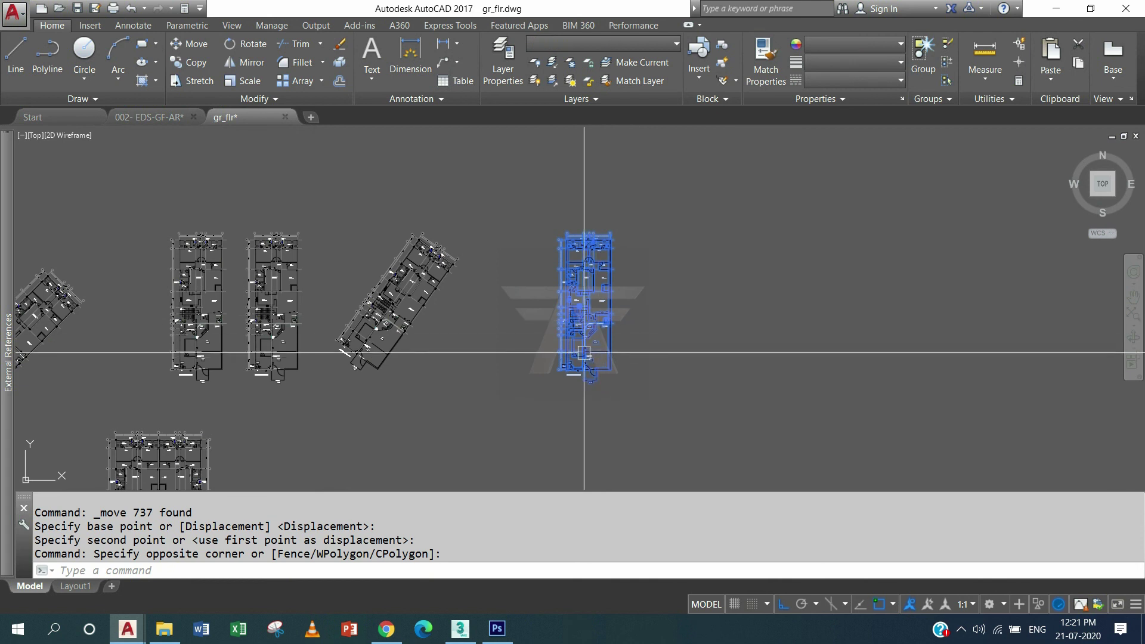
Mirror the far-right plan about a line beside it, erasing the unflipped source (Y).
click(245, 62)
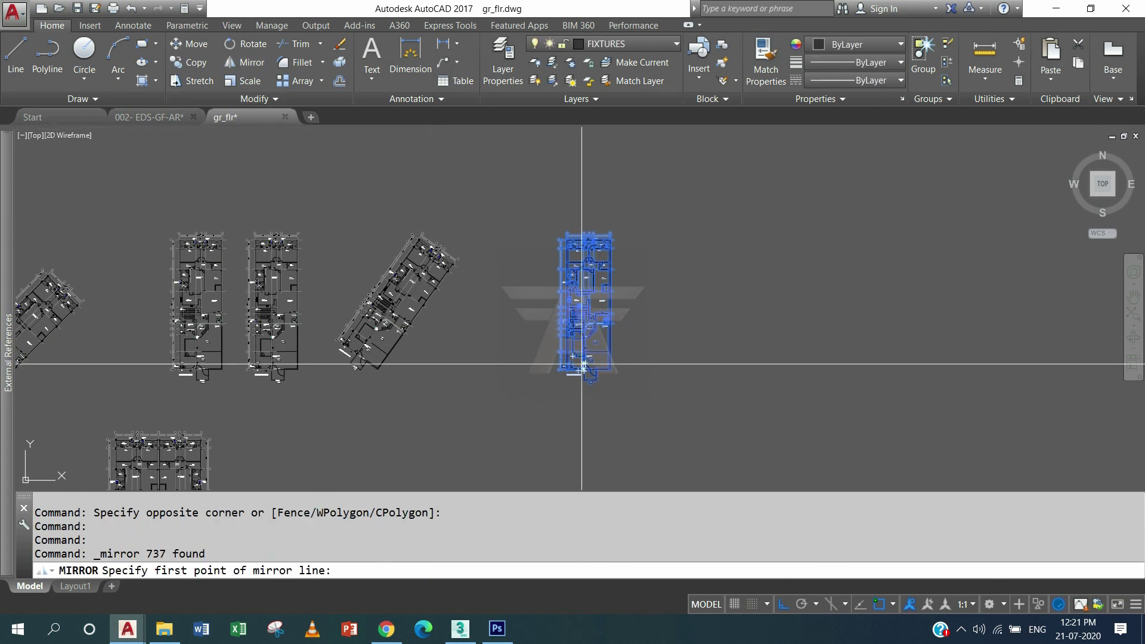
scroll(603, 355, up, 5)
click(604, 354)
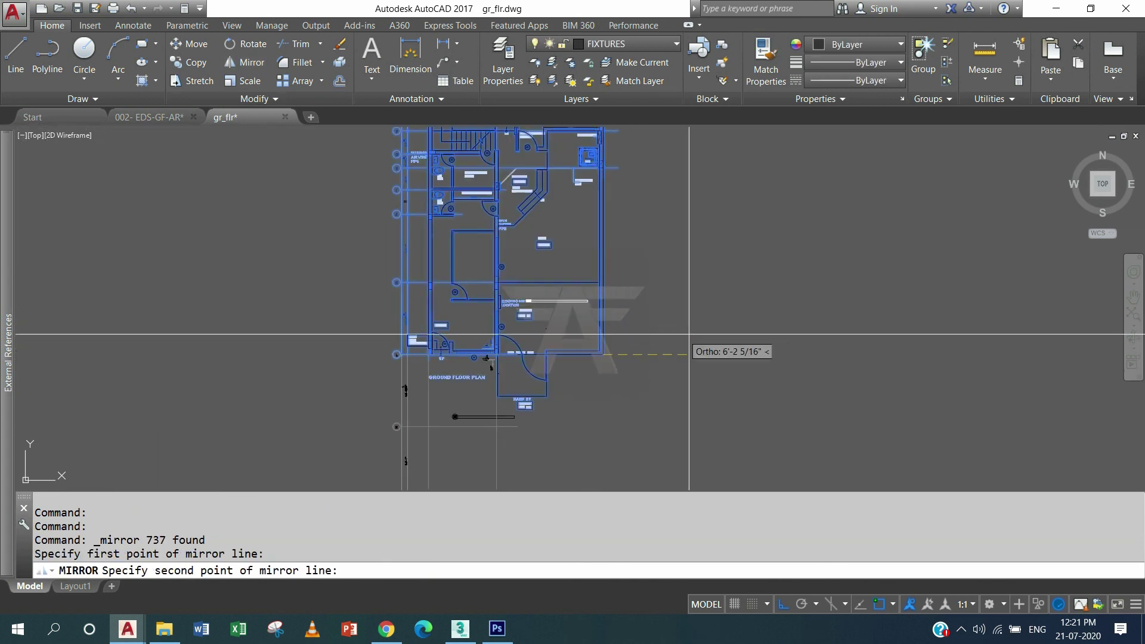
scroll(684, 238, down, 4)
click(685, 238)
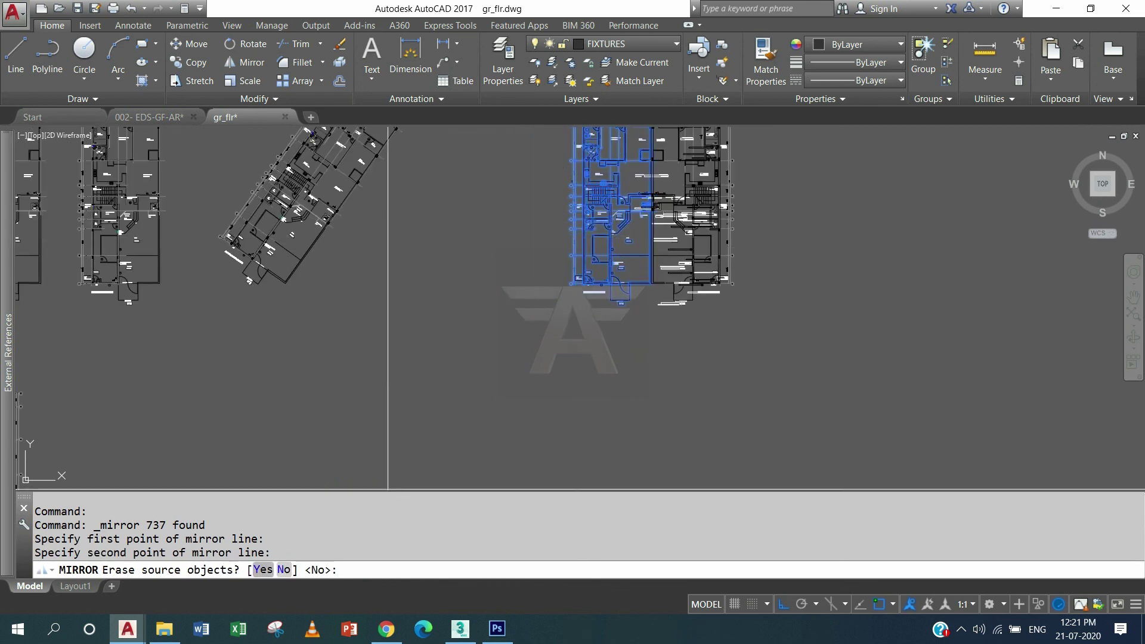
text(Y)
key(Return)
scroll(602, 248, down, 2)
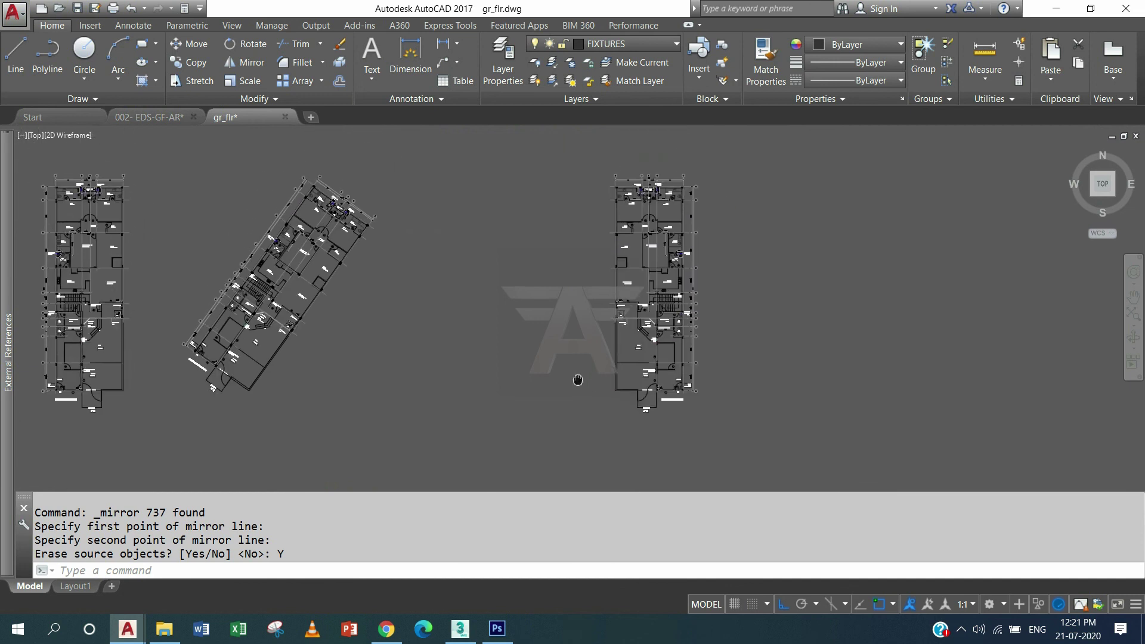
scroll(609, 309, down, 2)
mouse_move(486, 353)
middle_down()
mouse_move(587, 291)
mouse_move(643, 278)
middle_up()
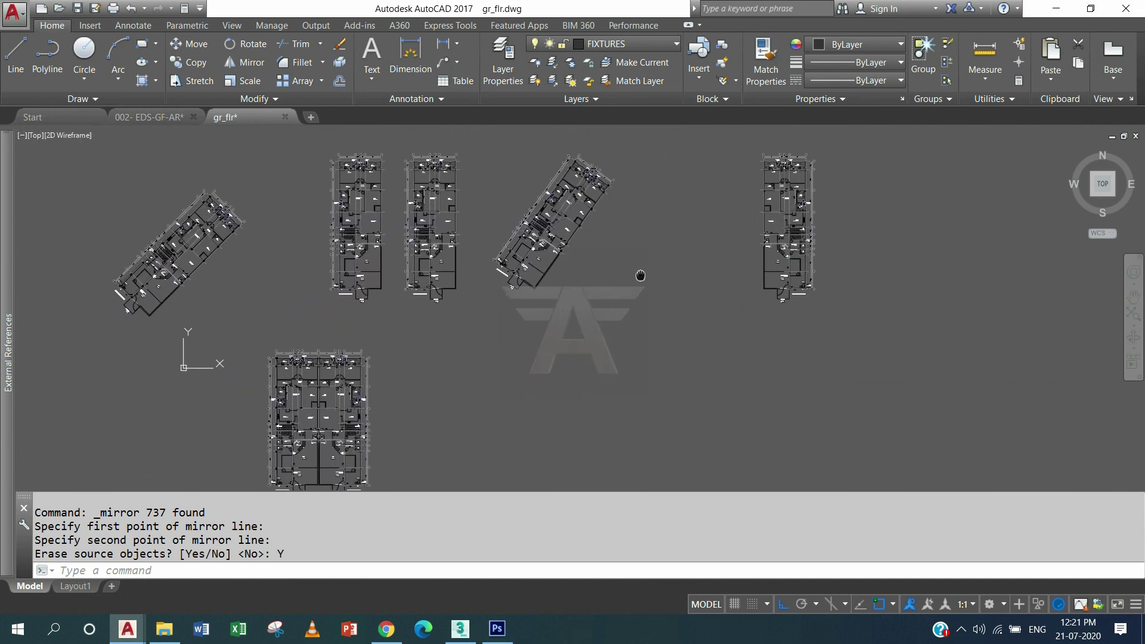
mouse_move(628, 328)
middle_down()
mouse_move(657, 316)
mouse_move(858, 312)
middle_up()
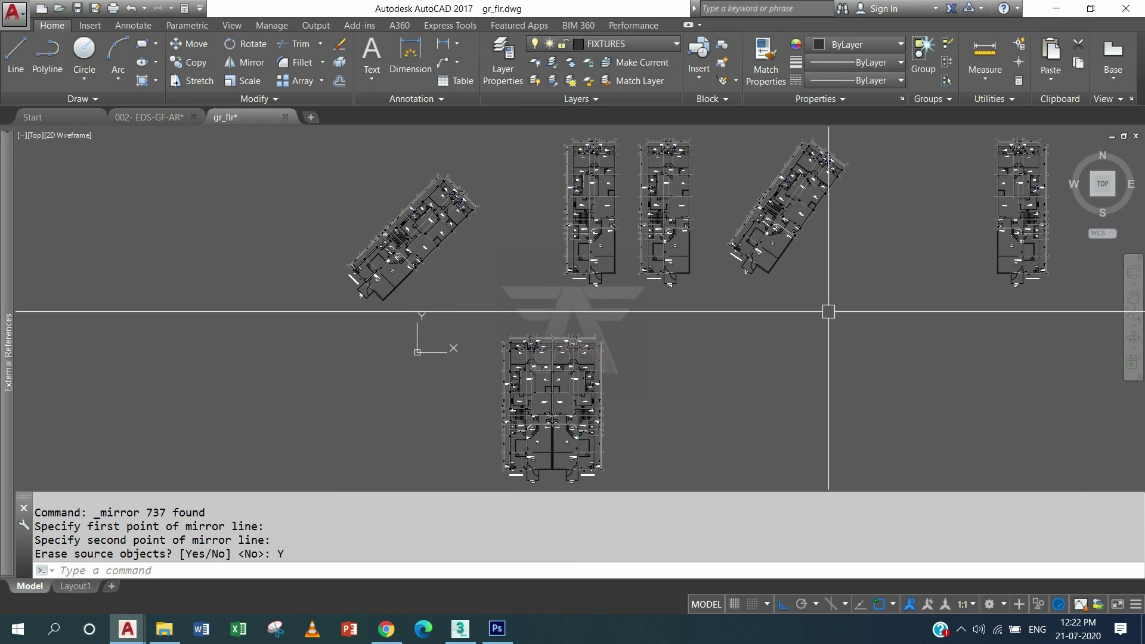